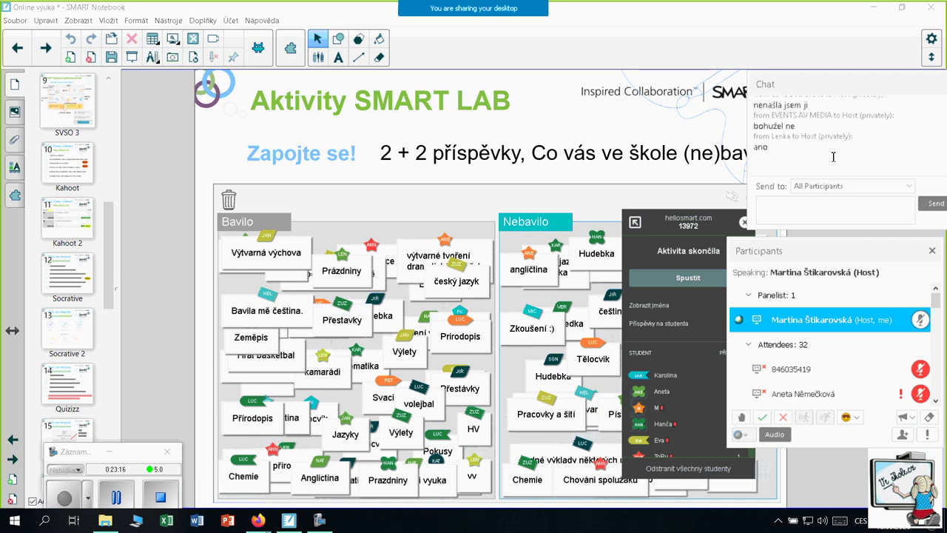
# Review the recent chat messages for the attendees' replies and questions
pyautogui.scroll(3, 870, 146)
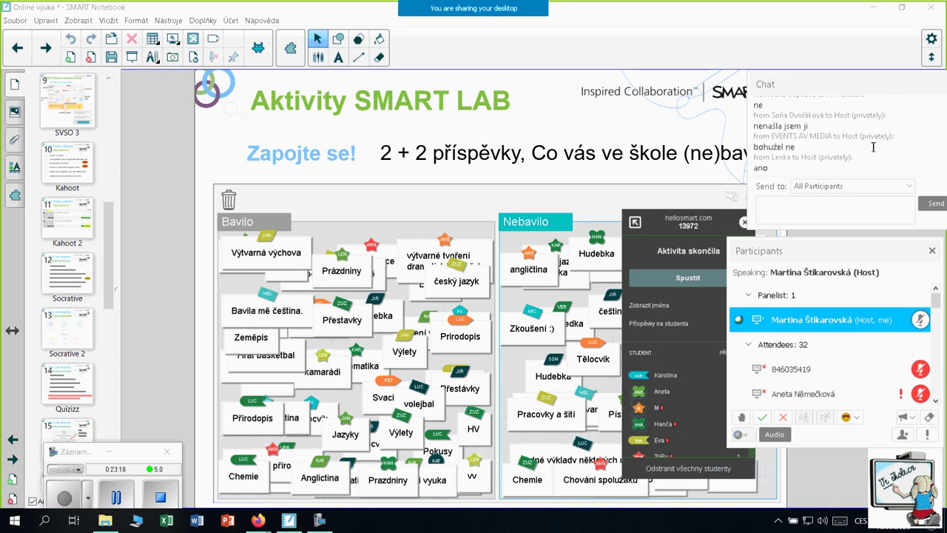
pyautogui.scroll(1, 873, 148)
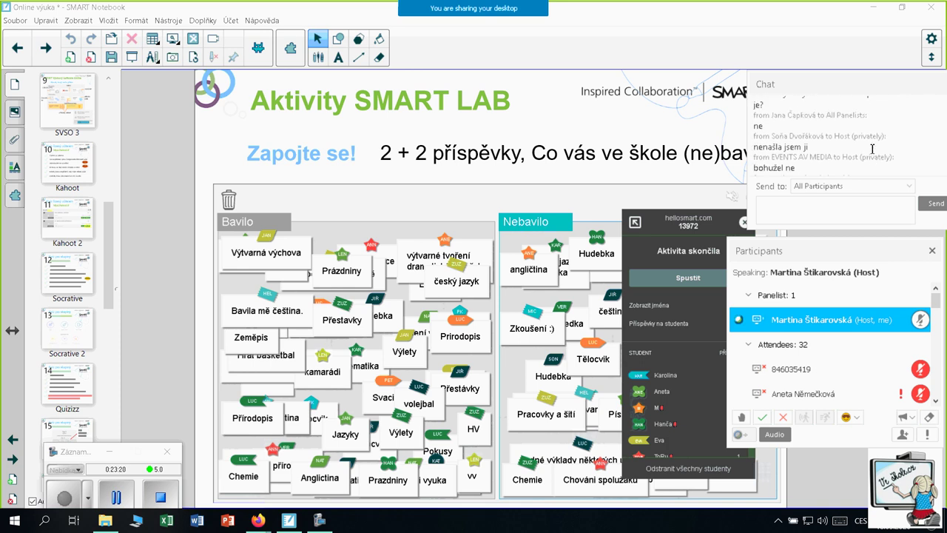
pyautogui.scroll(2, 873, 148)
pyautogui.scroll(2, 873, 149)
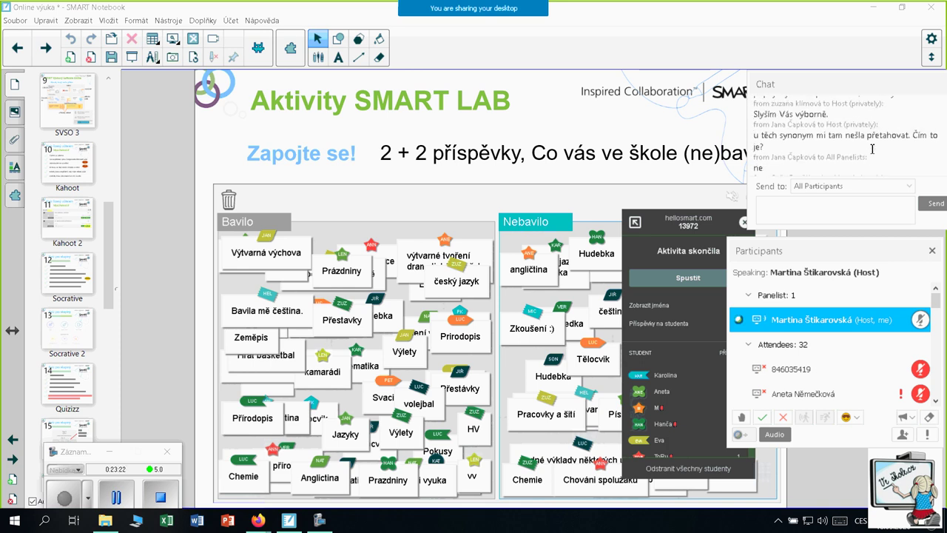
pyautogui.scroll(1, 872, 149)
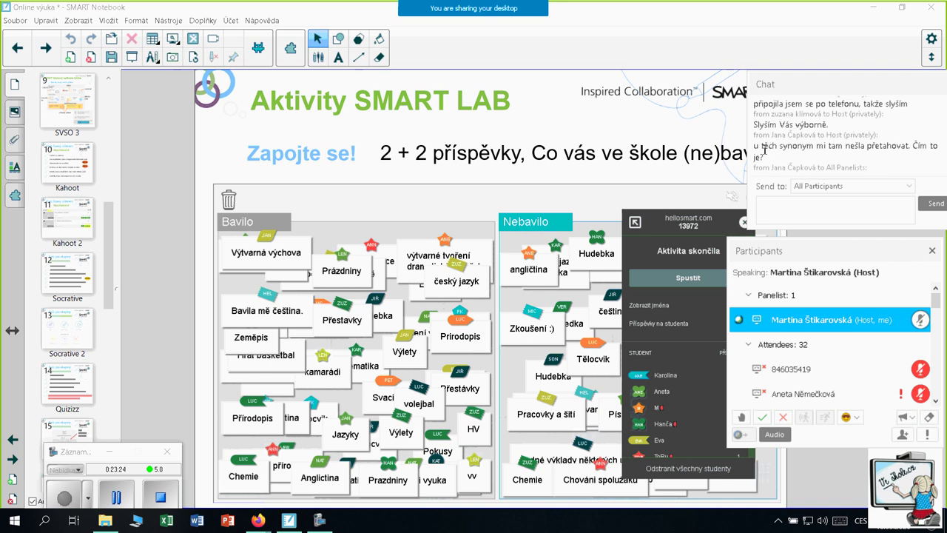
pyautogui.scroll(-2, 855, 141)
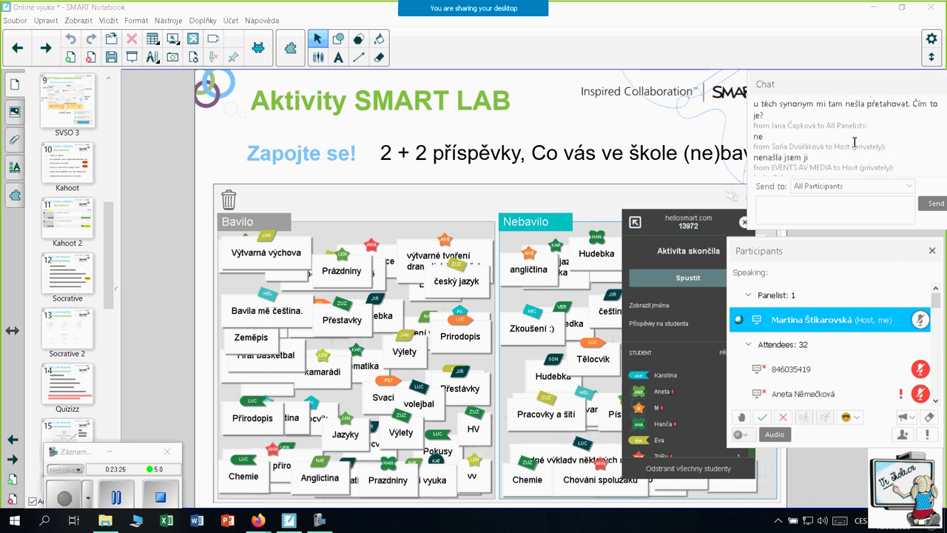
pyautogui.scroll(-4, 868, 143)
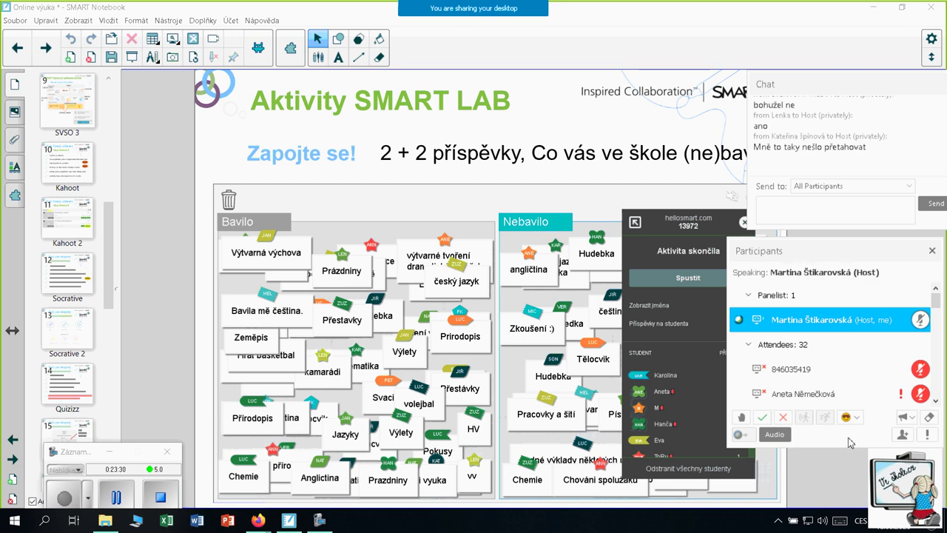
# Capture the feedback icons area at the foot of the Participants panel as a rectangular screenshot and send it to the clipboard
pyautogui.click(166, 64)
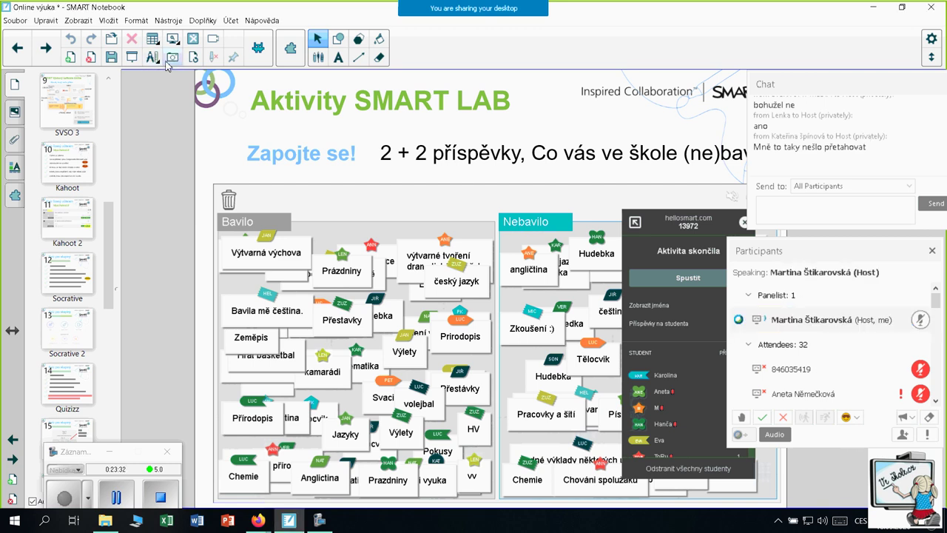
pyautogui.click(173, 59)
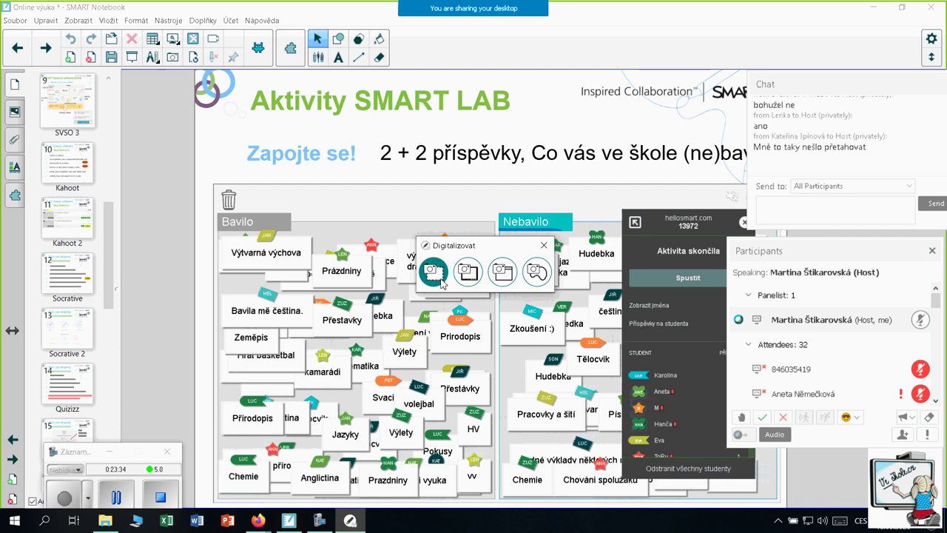
pyautogui.click(435, 272)
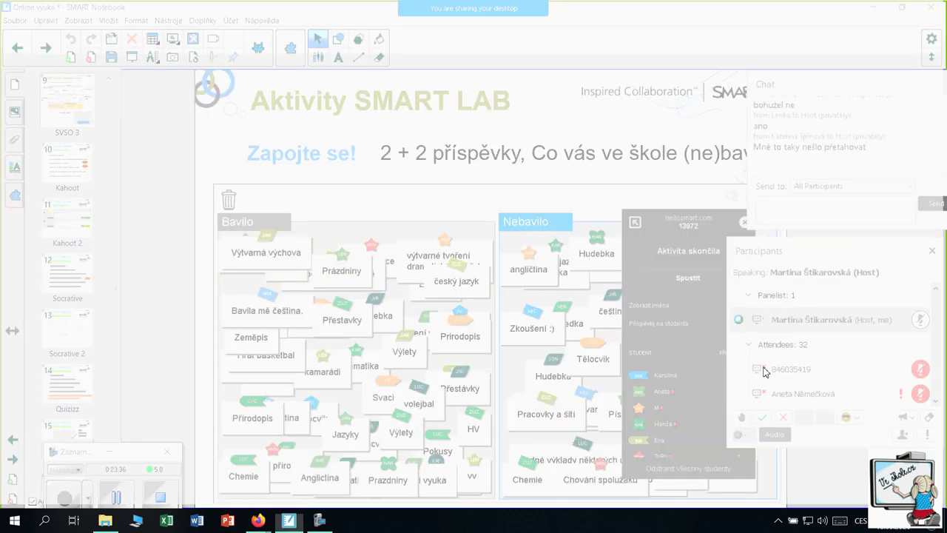
pyautogui.moveTo(730, 402); pyautogui.dragTo(894, 442)
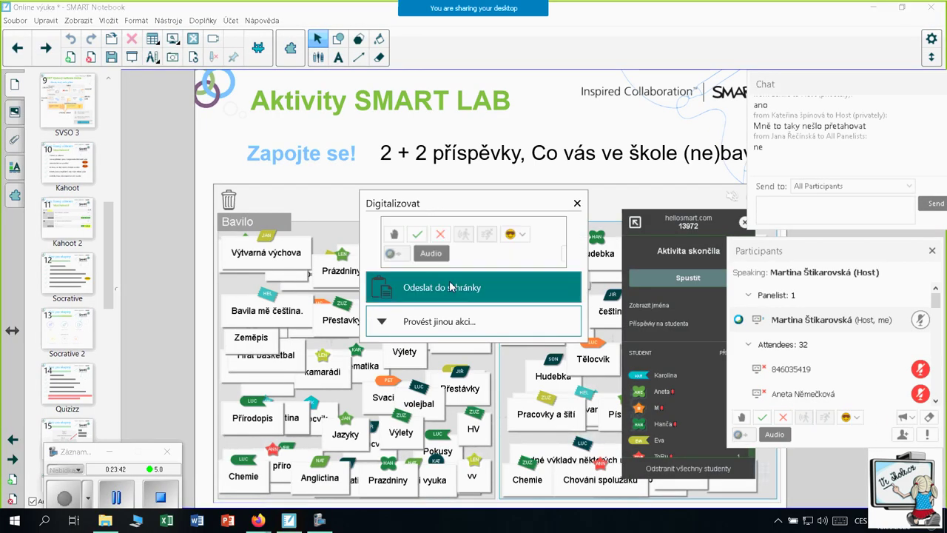
pyautogui.click(451, 288)
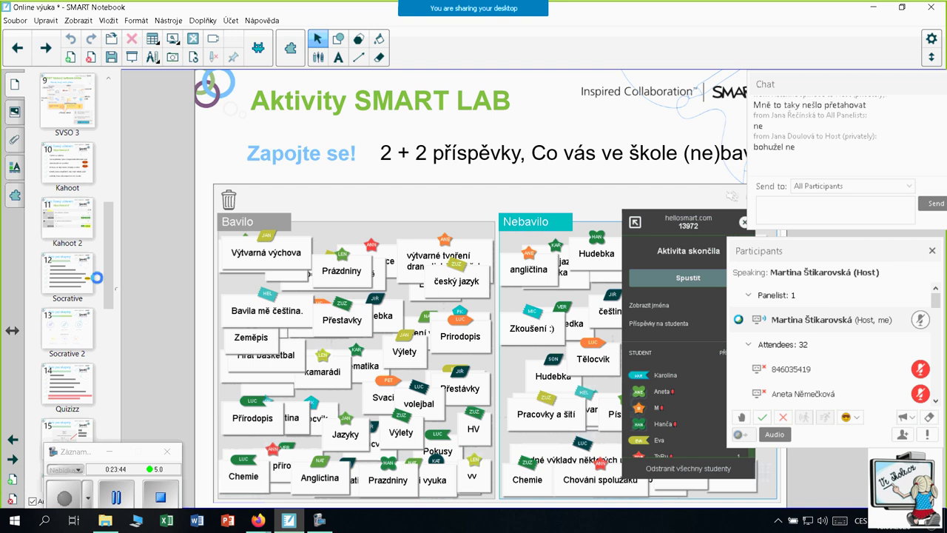
# Add a blank page after the Aktivity SMART LAB page and try to paste the captured icons onto it
pyautogui.click(72, 58)
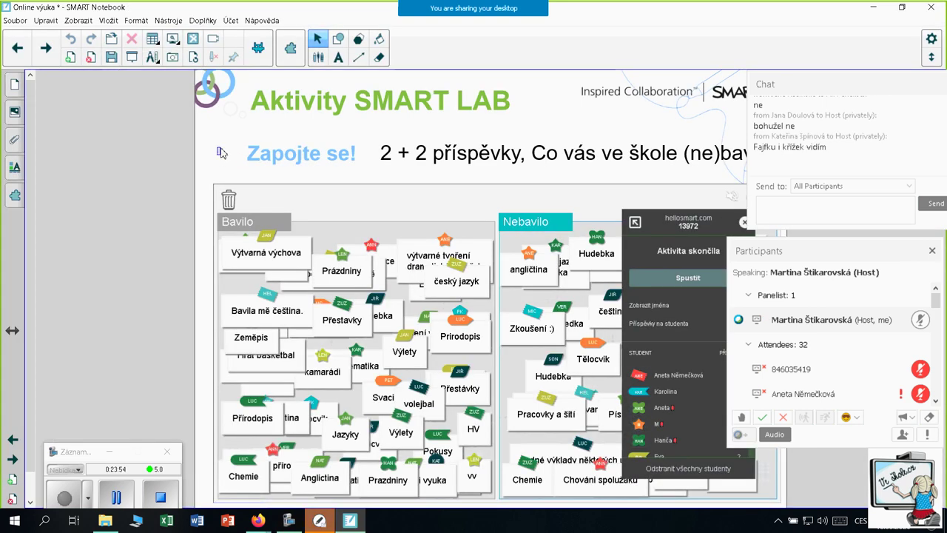
pyautogui.click(71, 59)
pyautogui.rightClick(260, 162)
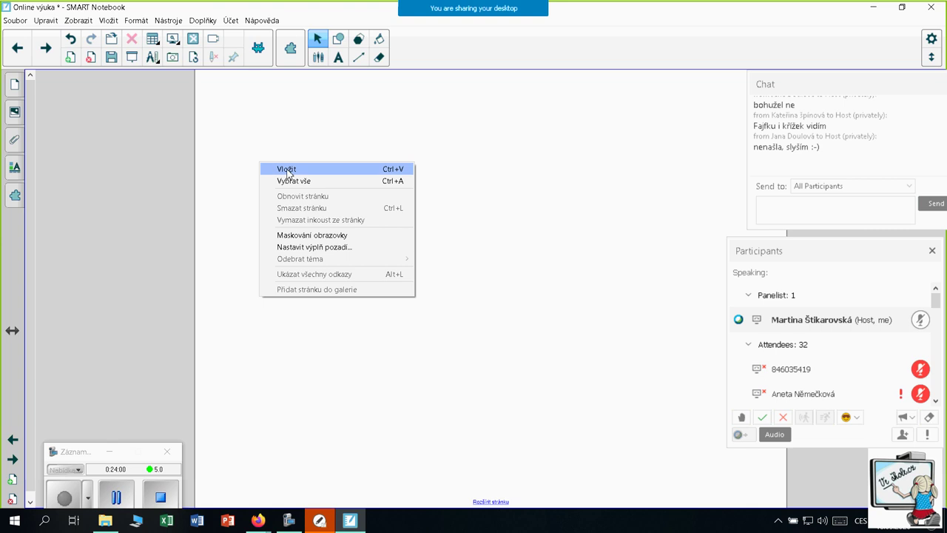
pyautogui.click(287, 171)
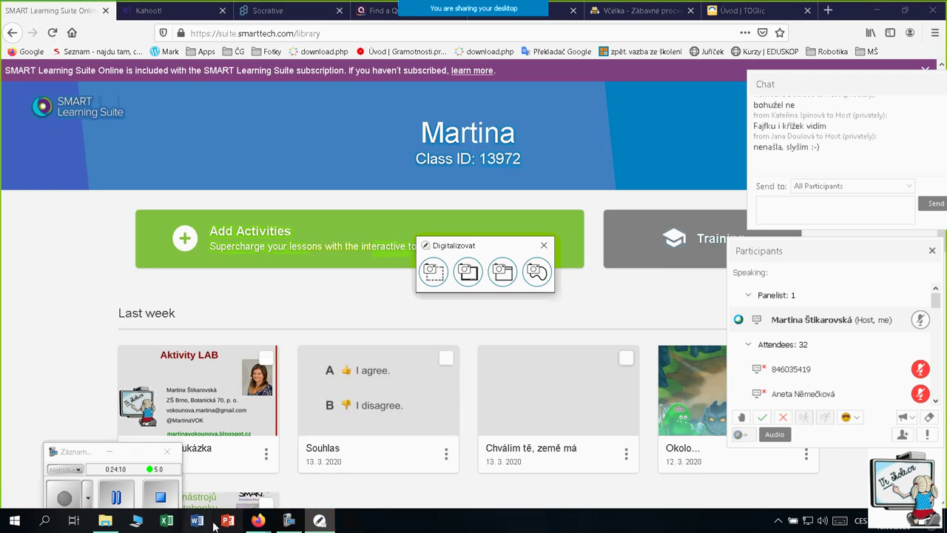
# Minimise the SMART Learning Suite browser window and reopen the Online výuka file from the webináře folder, declining recovery of lost data
pyautogui.moveTo(296, 523)
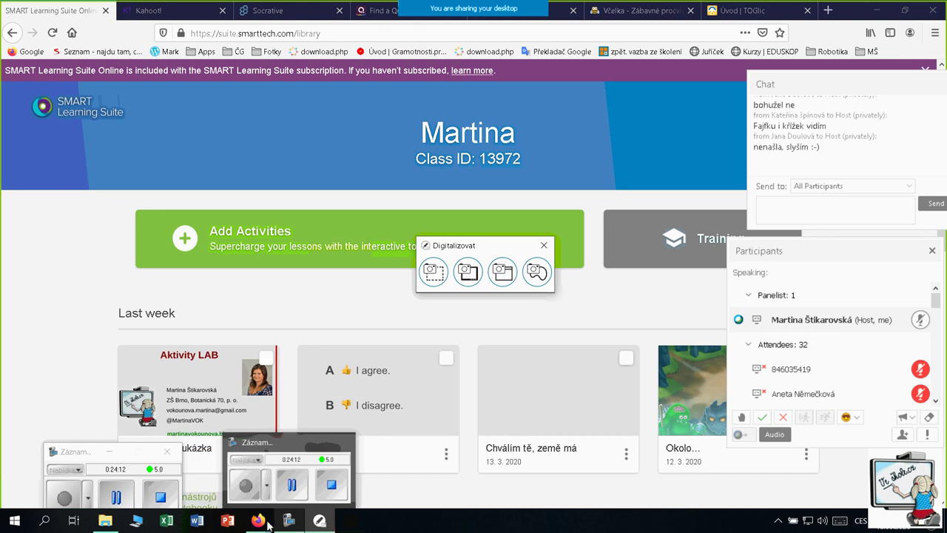
pyautogui.moveTo(259, 526)
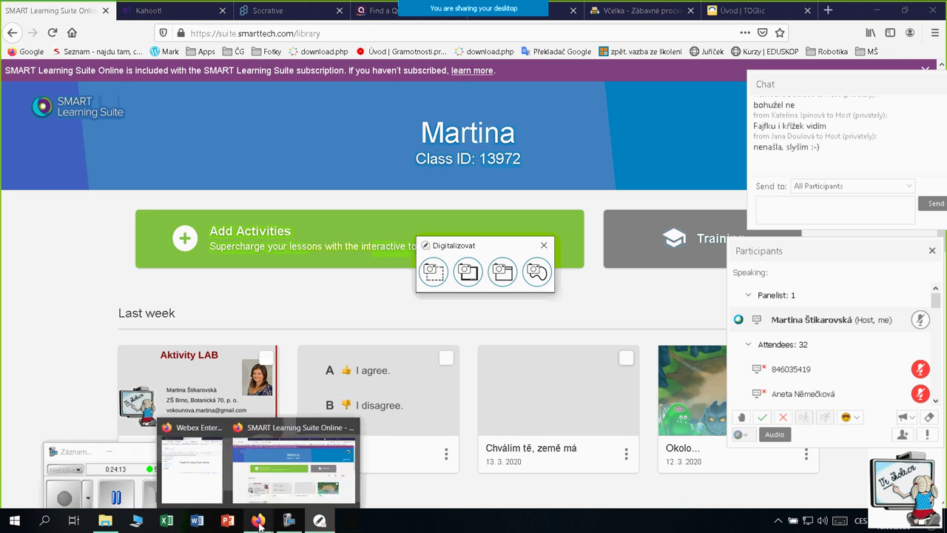
pyautogui.click(878, 15)
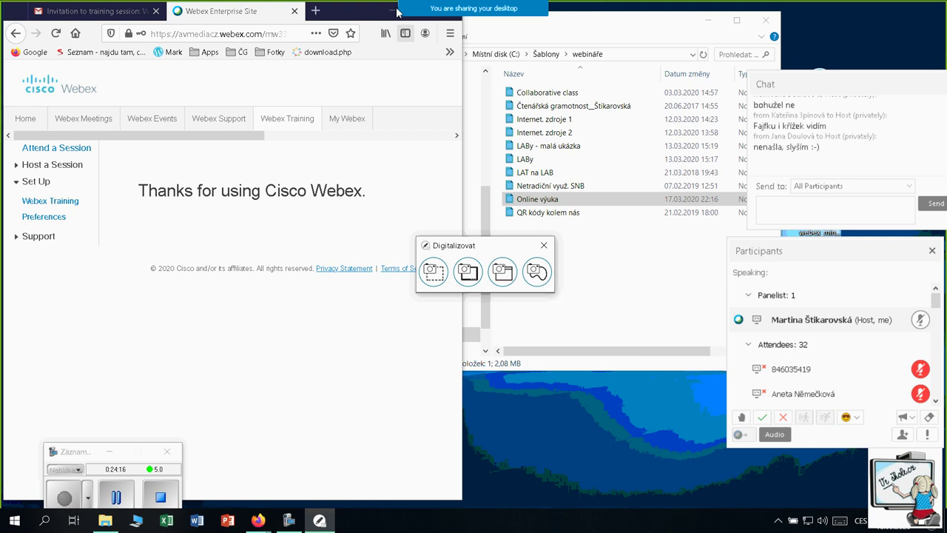
pyautogui.moveTo(669, 24)
pyautogui.click(555, 204)
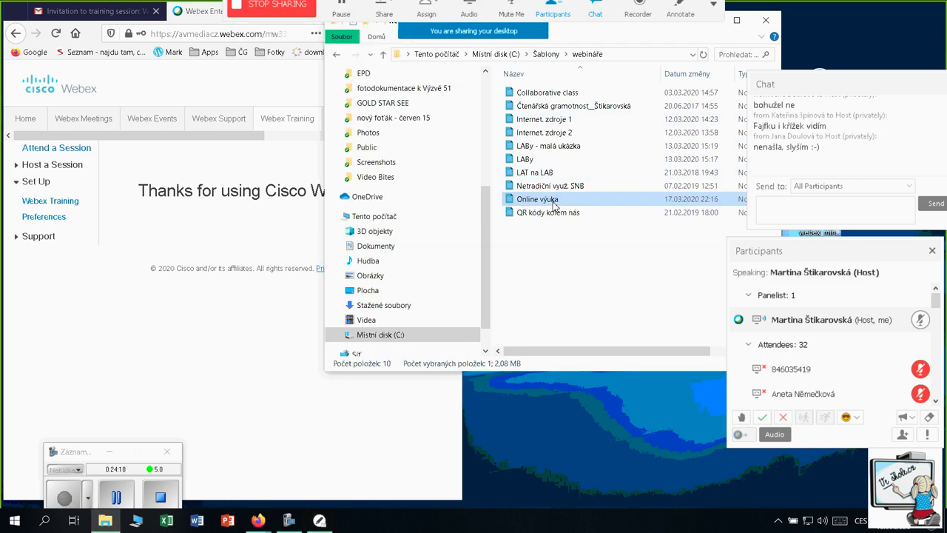
pyautogui.doubleClick(555, 205)
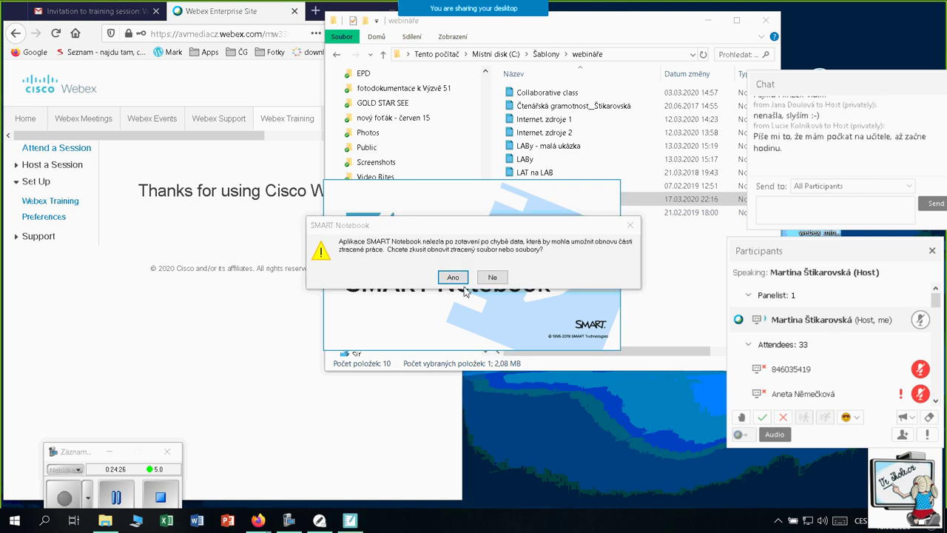
pyautogui.click(492, 277)
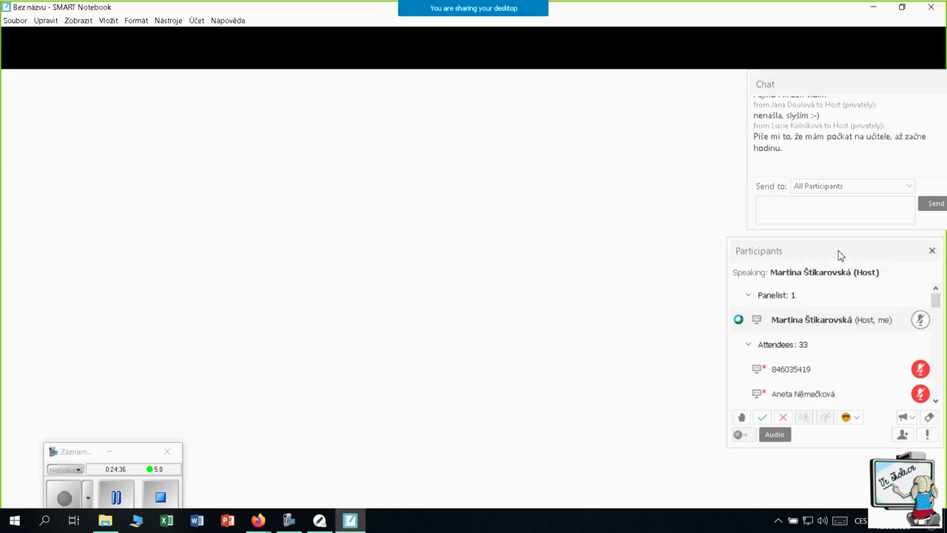
# Insert a blank page after the SVSO 3 page and try to paste the earlier capture onto it
pyautogui.moveTo(841, 255); pyautogui.dragTo(852, 255)
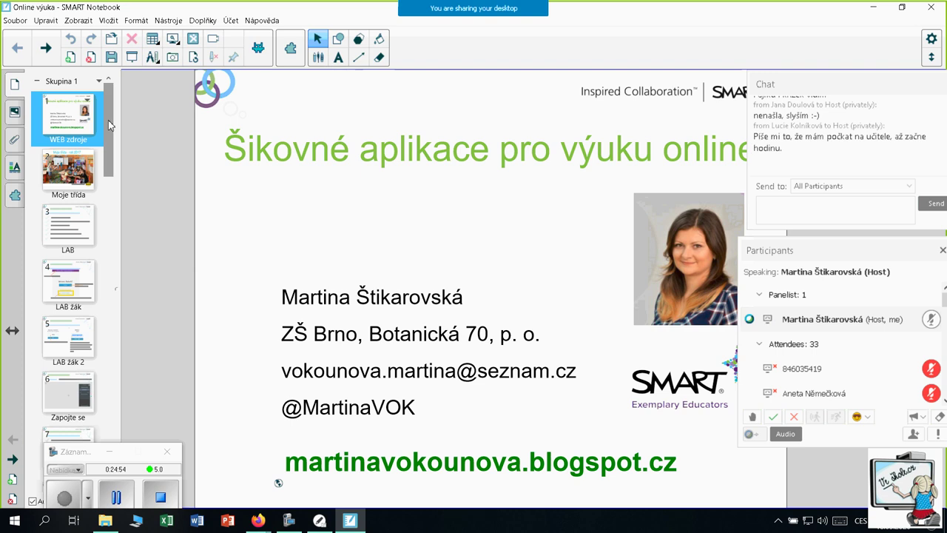
pyautogui.moveTo(108, 120); pyautogui.dragTo(115, 221)
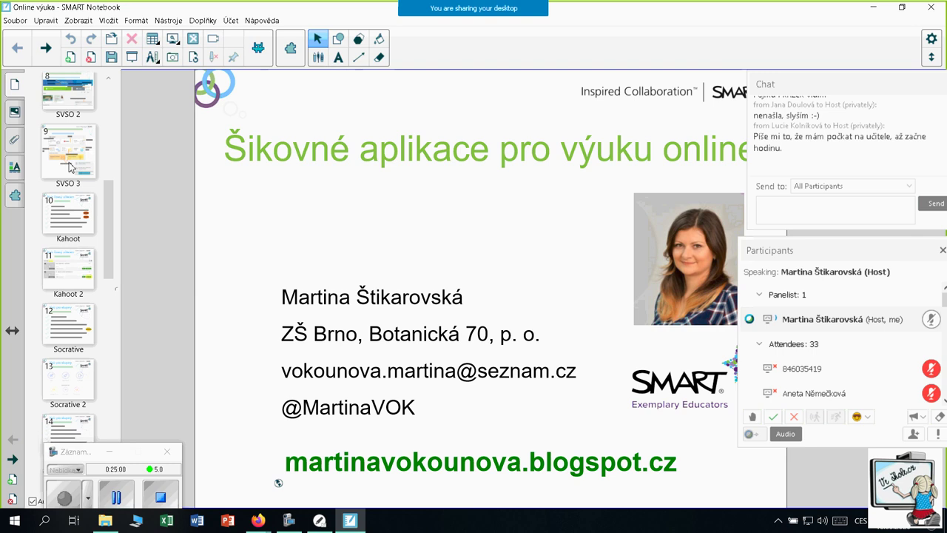
pyautogui.click(71, 166)
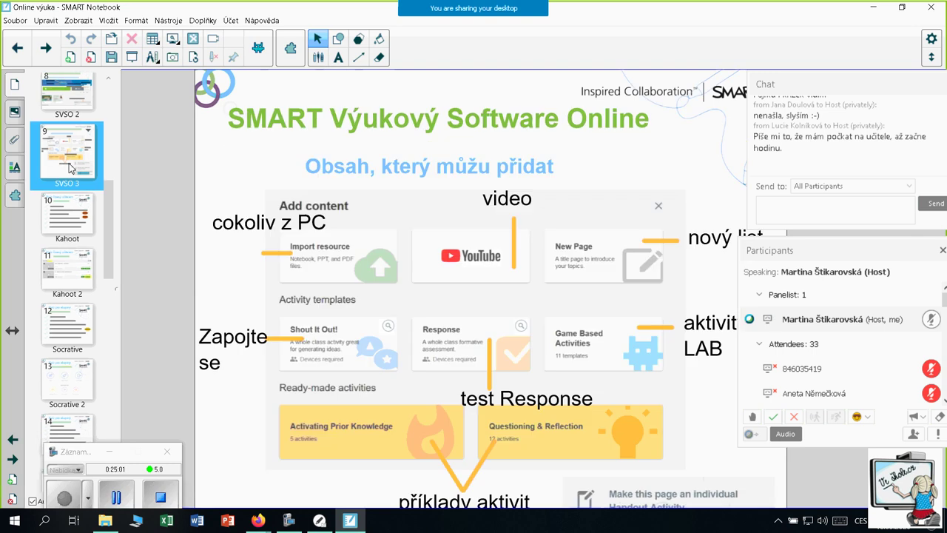
pyautogui.click(70, 57)
pyautogui.rightClick(319, 234)
pyautogui.click(333, 239)
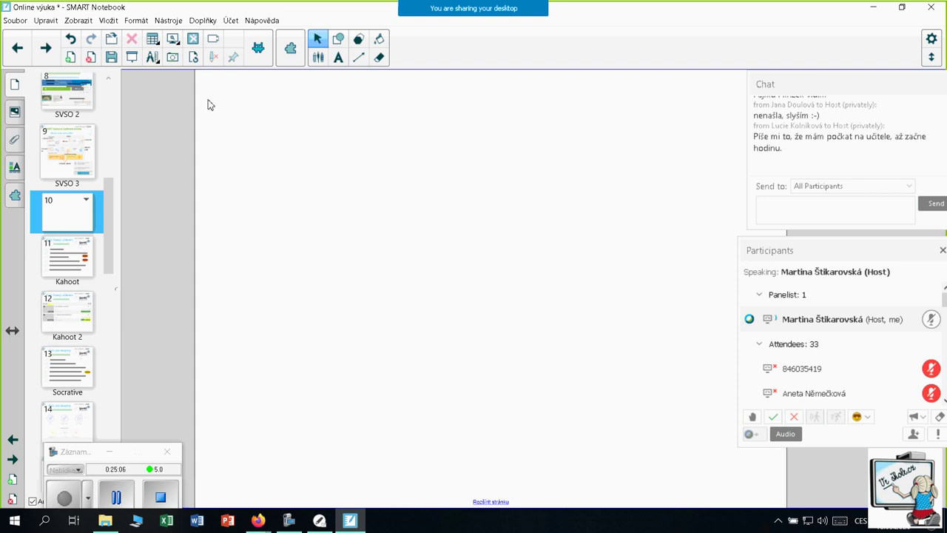
# Take a new rectangular screen capture of the Participants panel's feedback icons and send it to the clipboard
pyautogui.click(319, 520)
pyautogui.click(435, 266)
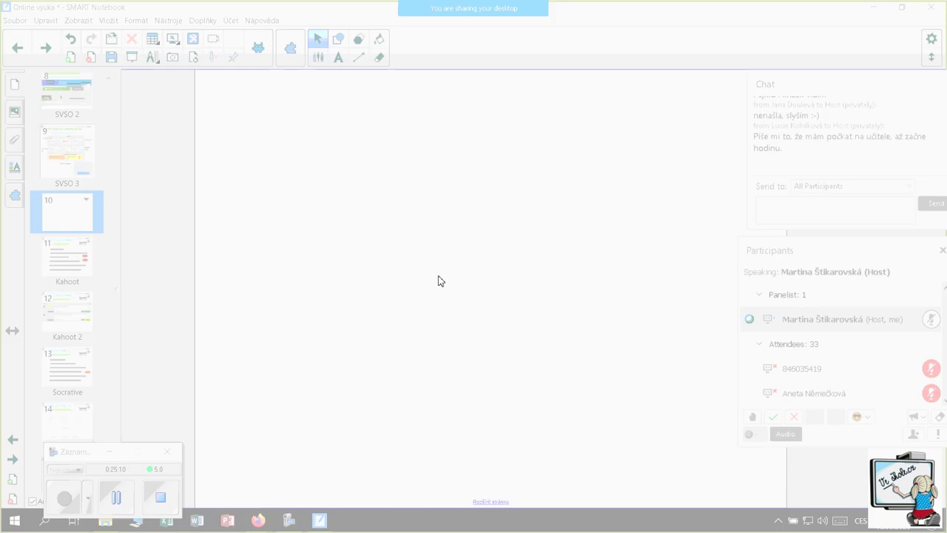
pyautogui.moveTo(742, 403); pyautogui.dragTo(901, 448)
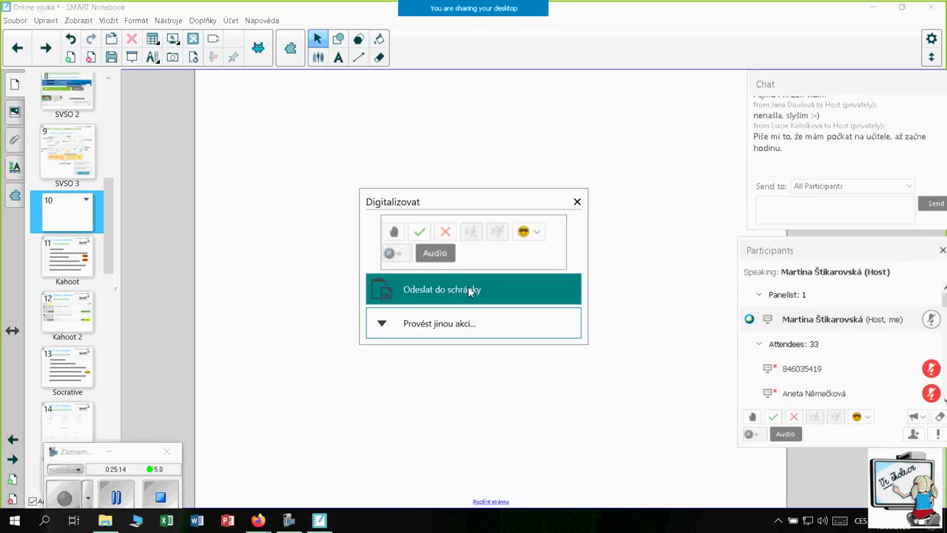
pyautogui.click(467, 287)
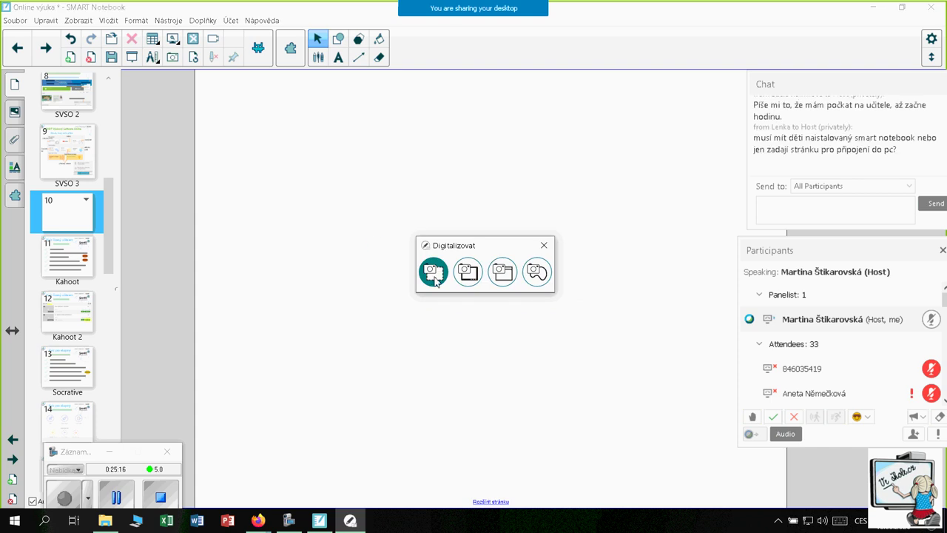
# Paste the captured feedback icons onto the blank page and shift the picture slightly right and down
pyautogui.rightClick(355, 247)
pyautogui.click(372, 264)
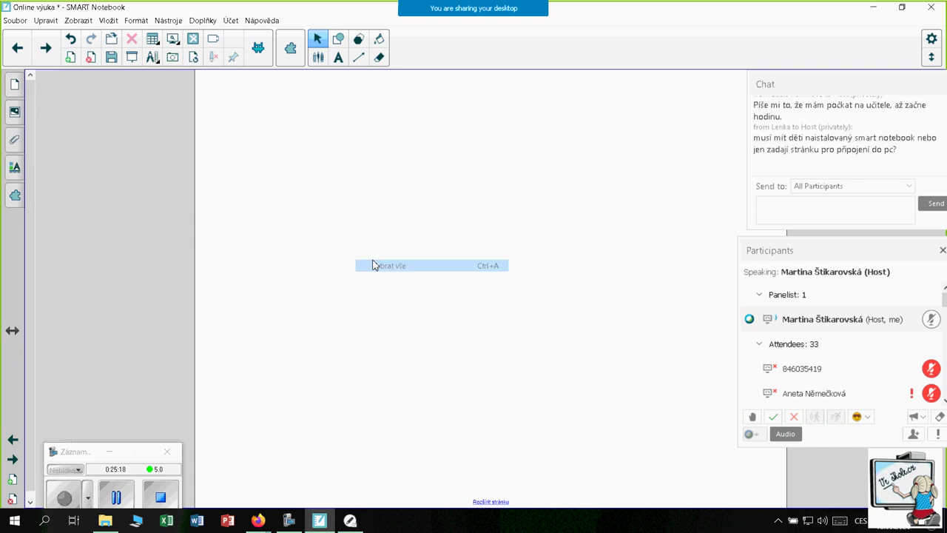
pyautogui.rightClick(347, 231)
pyautogui.click(354, 237)
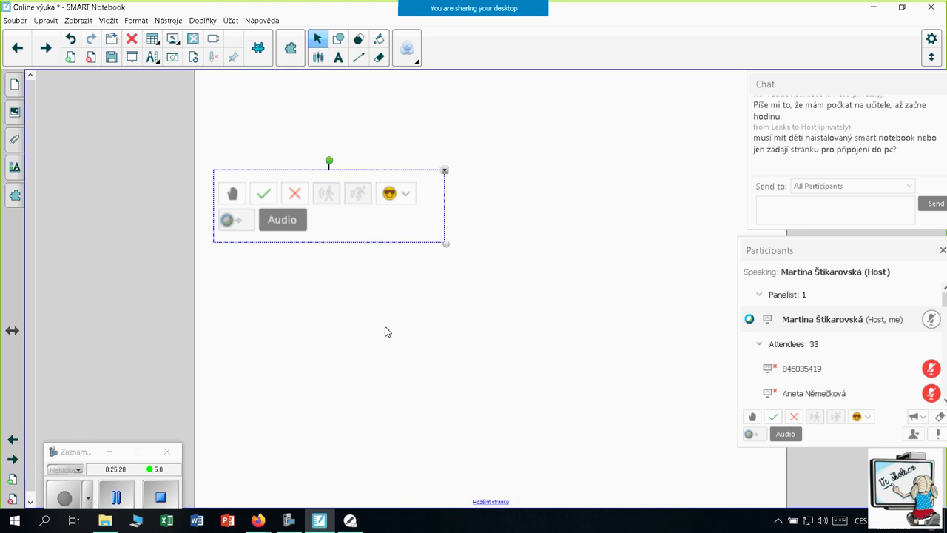
pyautogui.moveTo(413, 207); pyautogui.dragTo(431, 212)
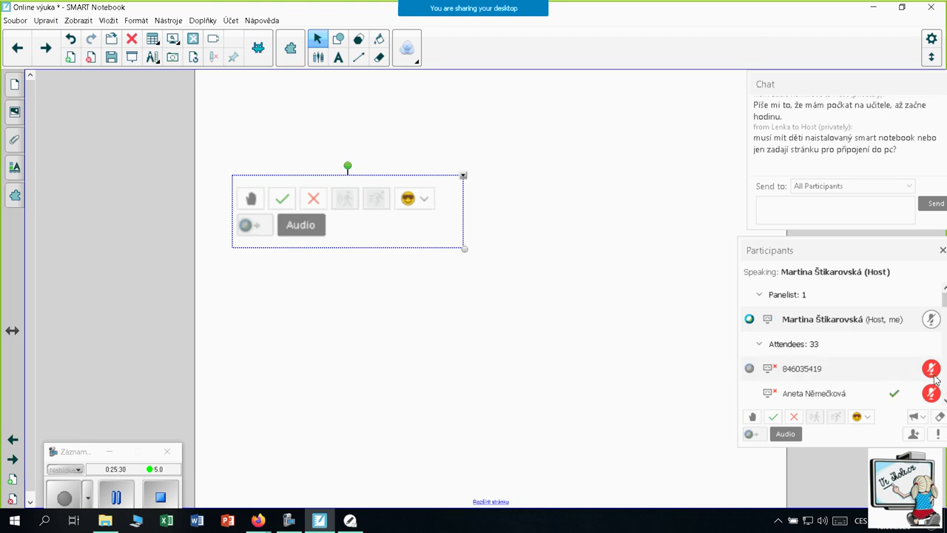
# Bring the Participants panel fully into view and check the attendees' feedback marks down the list
pyautogui.scroll(-4, 892, 370)
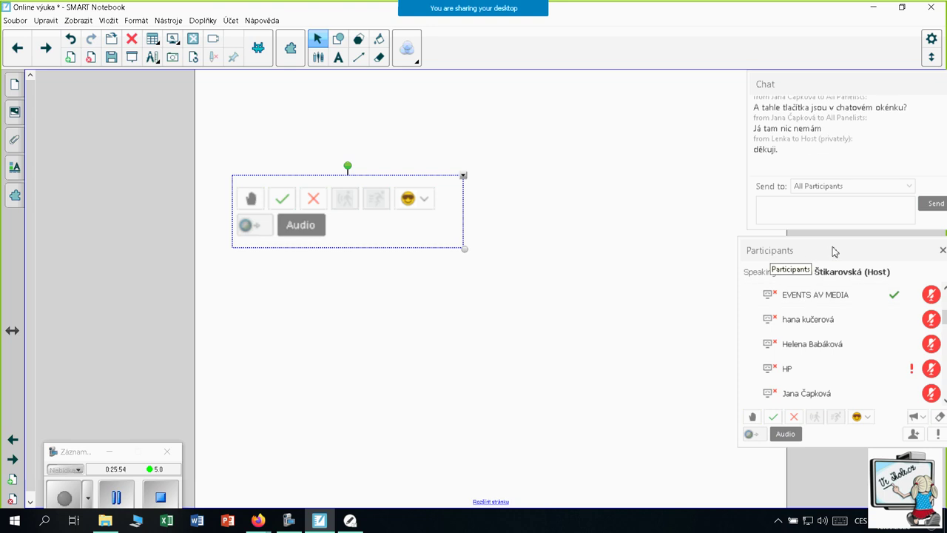
pyautogui.moveTo(833, 251); pyautogui.dragTo(849, 251)
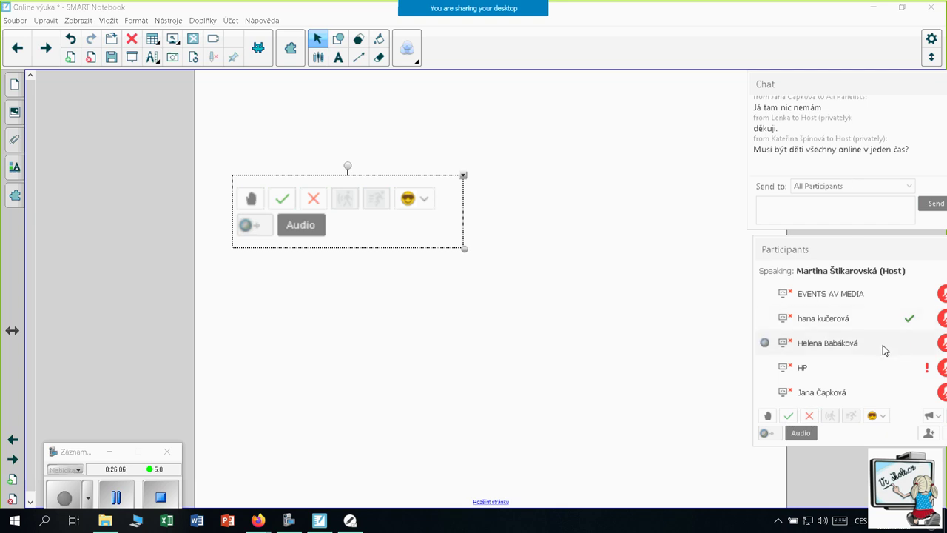
pyautogui.moveTo(913, 252); pyautogui.dragTo(850, 252)
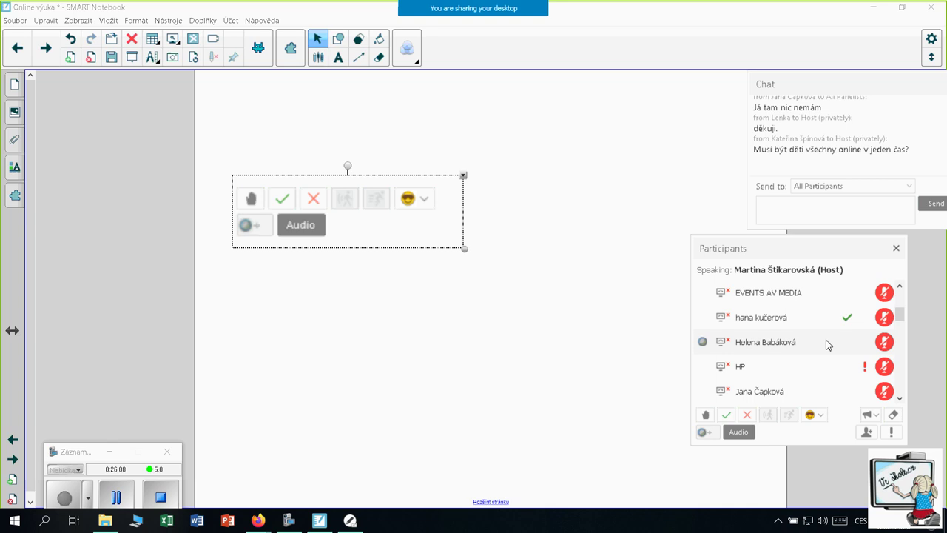
pyautogui.scroll(-10, 830, 374)
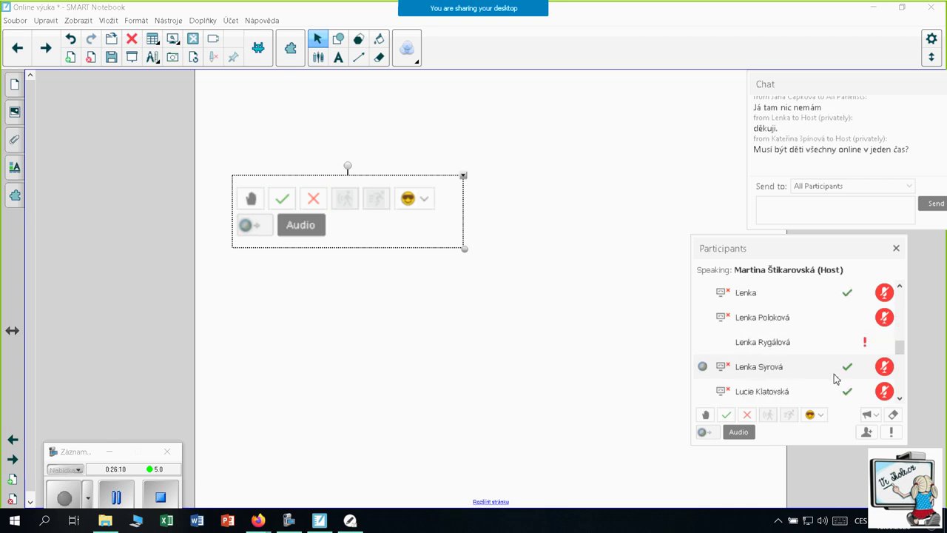
pyautogui.scroll(-6, 838, 378)
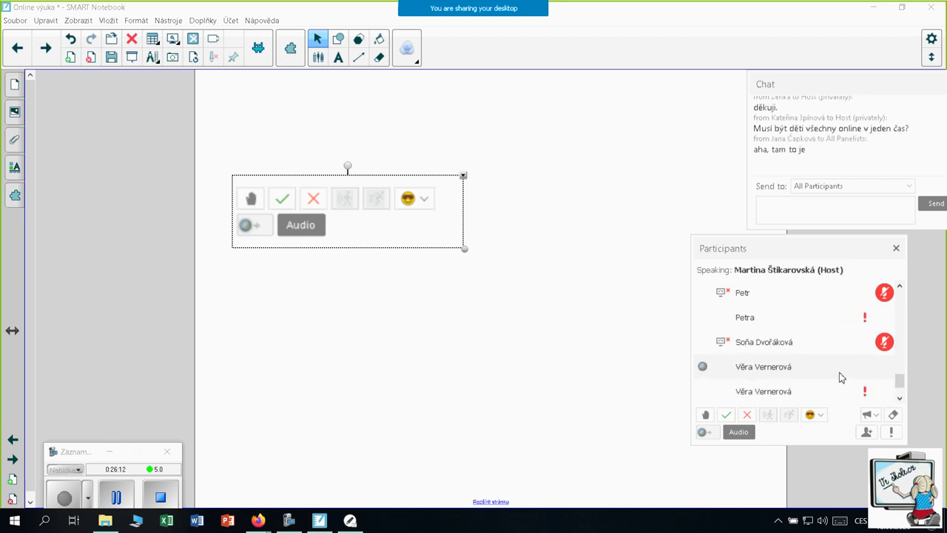
# Check the attendees' feedback marks back up to the beginning of the Participants list
pyautogui.scroll(15, 841, 378)
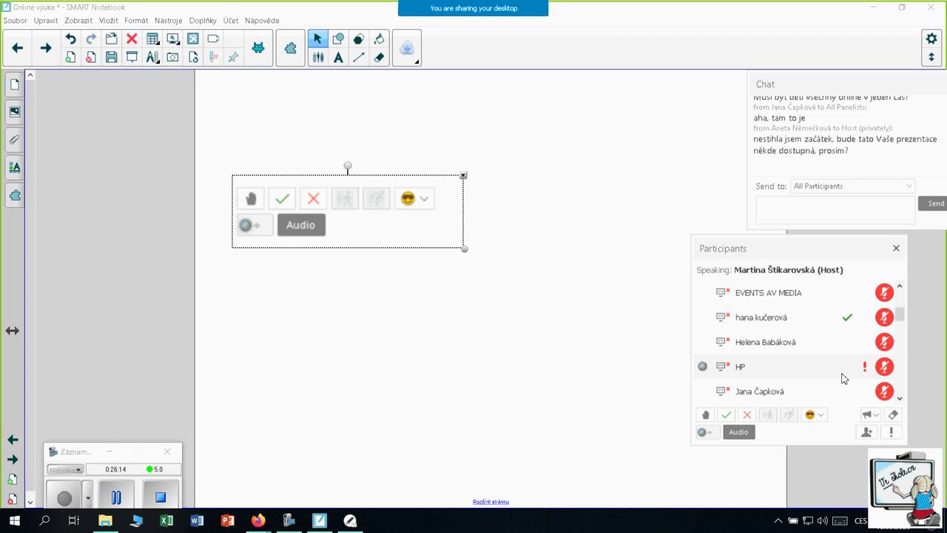
pyautogui.scroll(3, 840, 377)
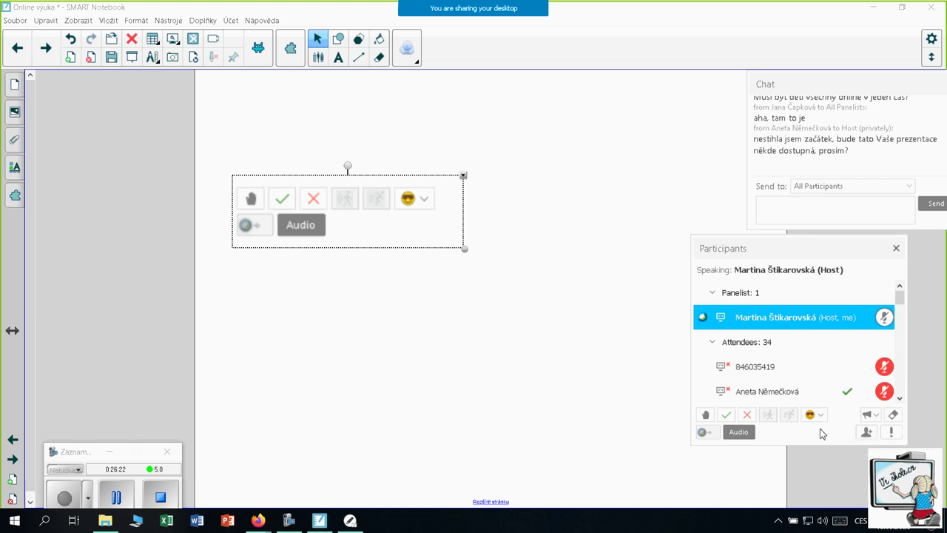
pyautogui.click(867, 416)
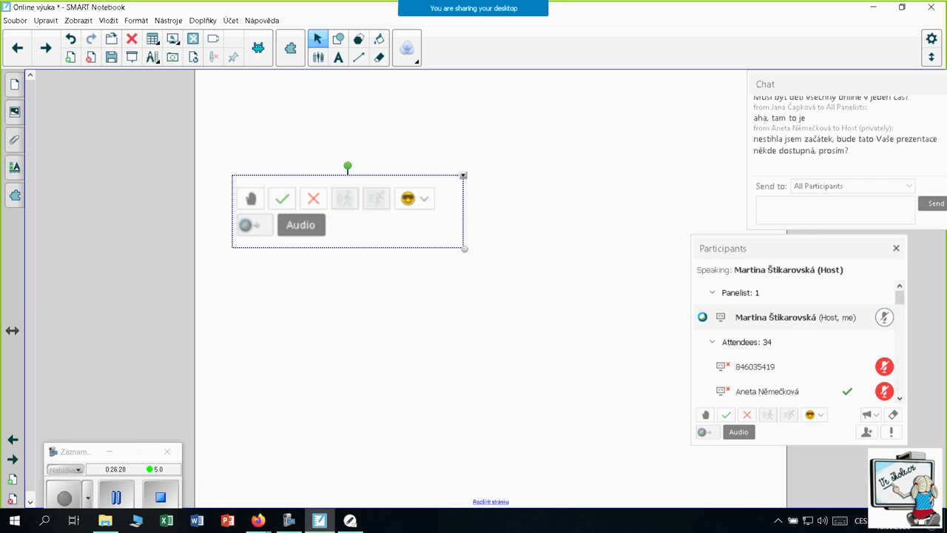
# Display the page thumbnails, show the Kahoot page and move on to the Kahoot 2 page
pyautogui.click(14, 85)
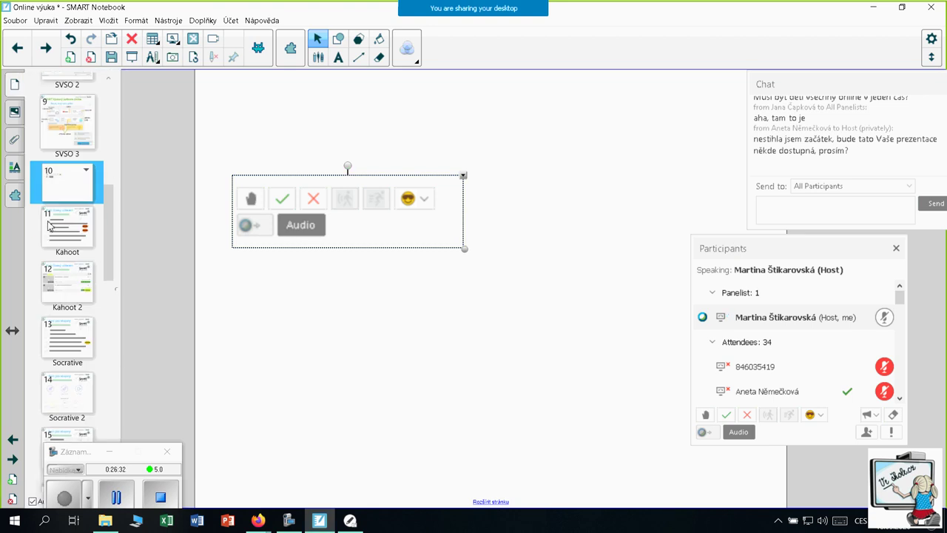
pyautogui.click(49, 226)
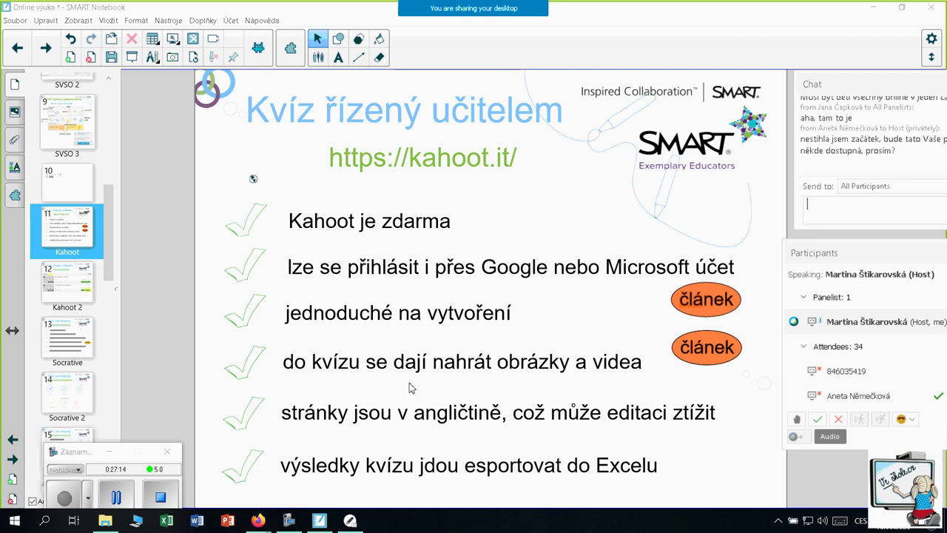
pyautogui.scroll(-1, 501, 446)
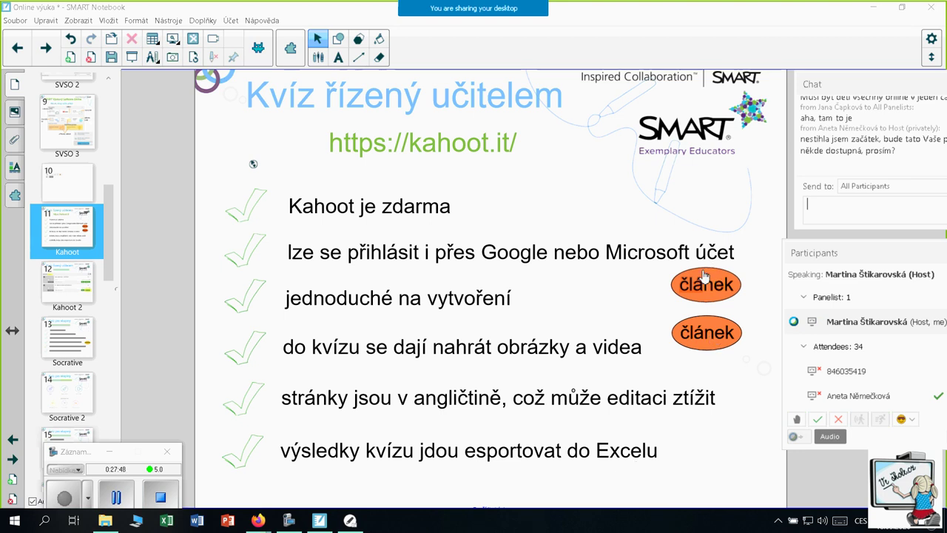
pyautogui.click(46, 48)
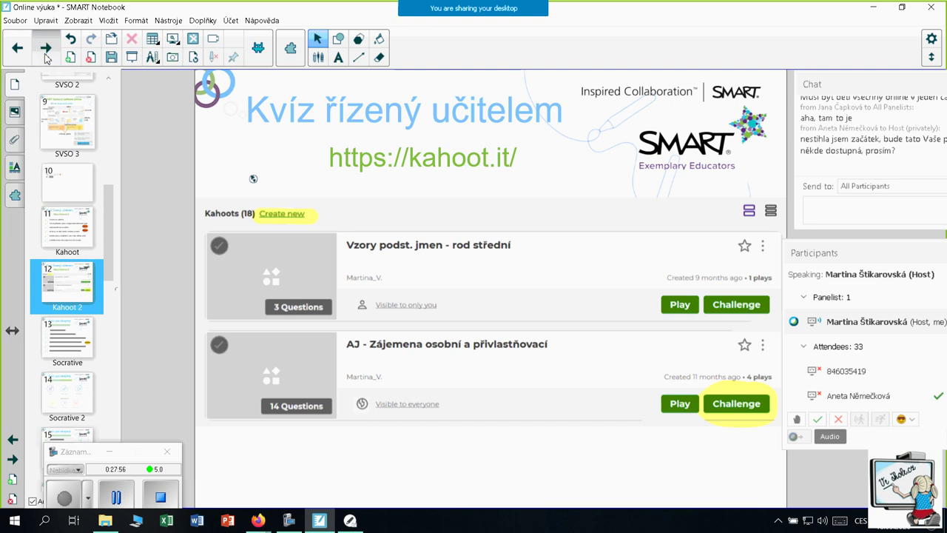
pyautogui.click(45, 55)
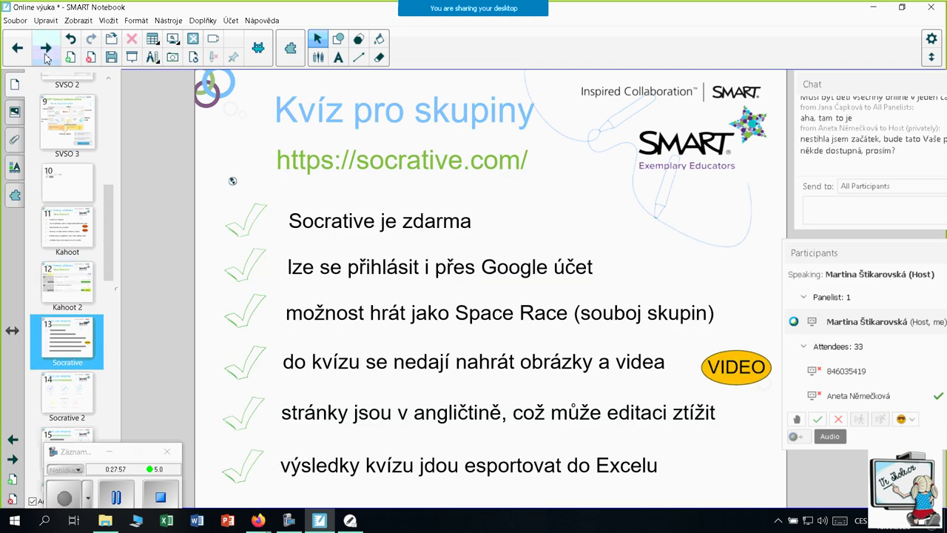
pyautogui.click(63, 285)
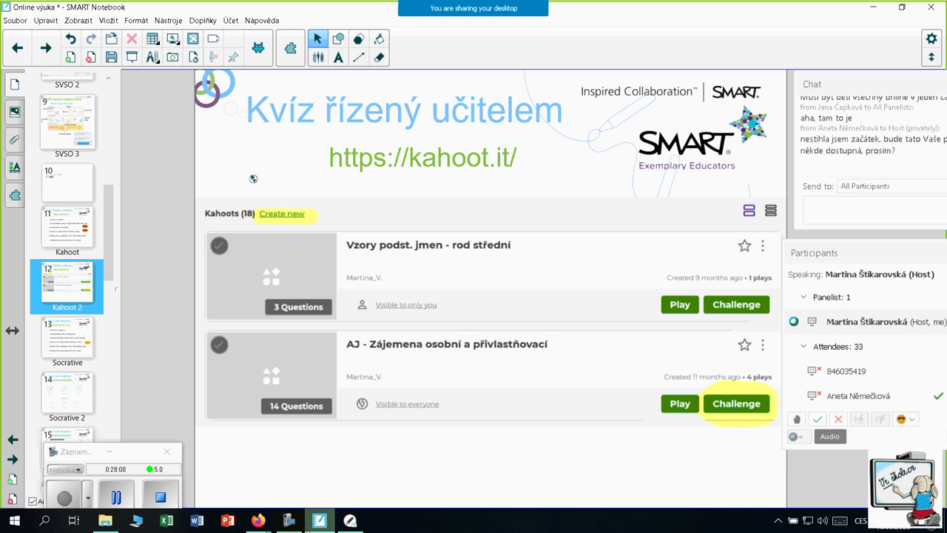
# Switch to the Firefox window with the teaching sites and show the Kahoot! home page
pyautogui.moveTo(258, 520)
pyautogui.click(198, 475)
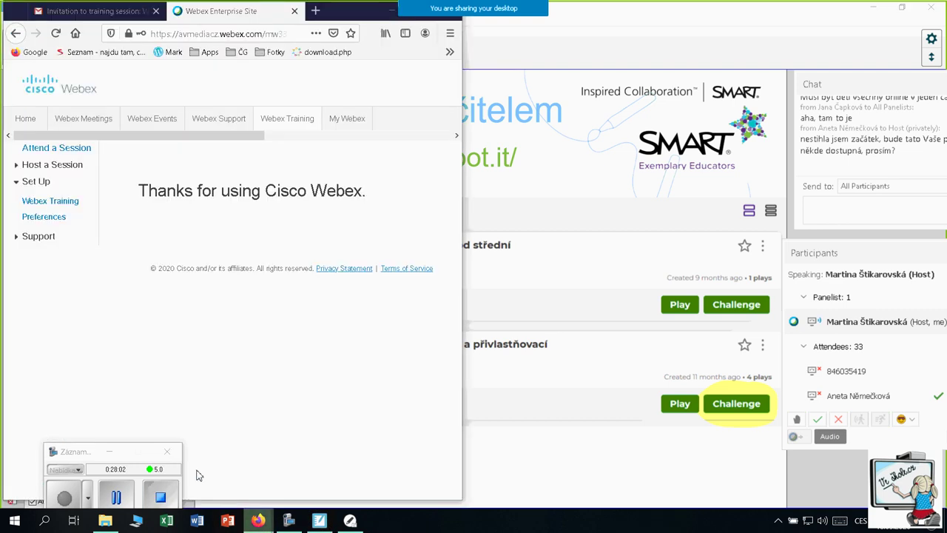
pyautogui.click(280, 466)
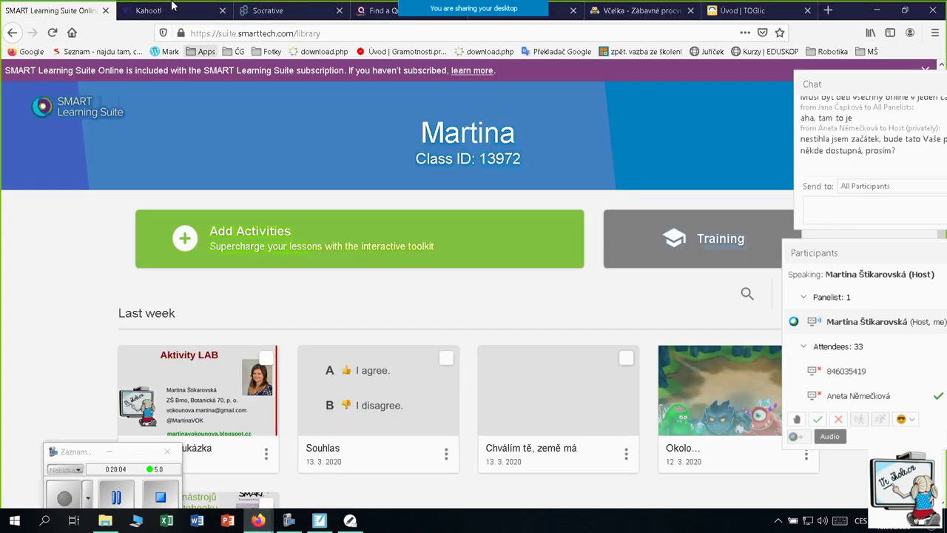
pyautogui.click(169, 9)
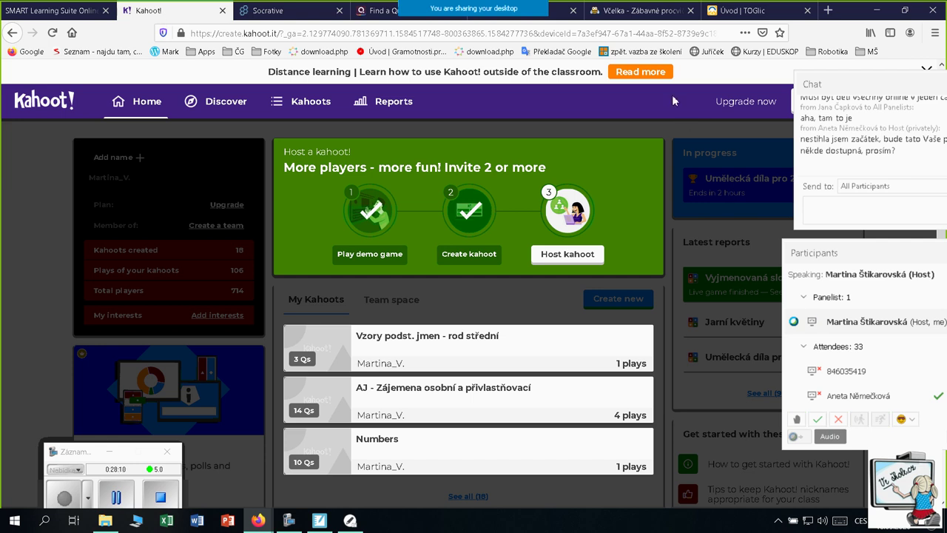
# Move the Webex Chat and Participants panels aside to uncover the Kahoot! page
pyautogui.moveTo(878, 91); pyautogui.dragTo(943, 90)
pyautogui.moveTo(855, 259); pyautogui.dragTo(938, 264)
pyautogui.click(258, 520)
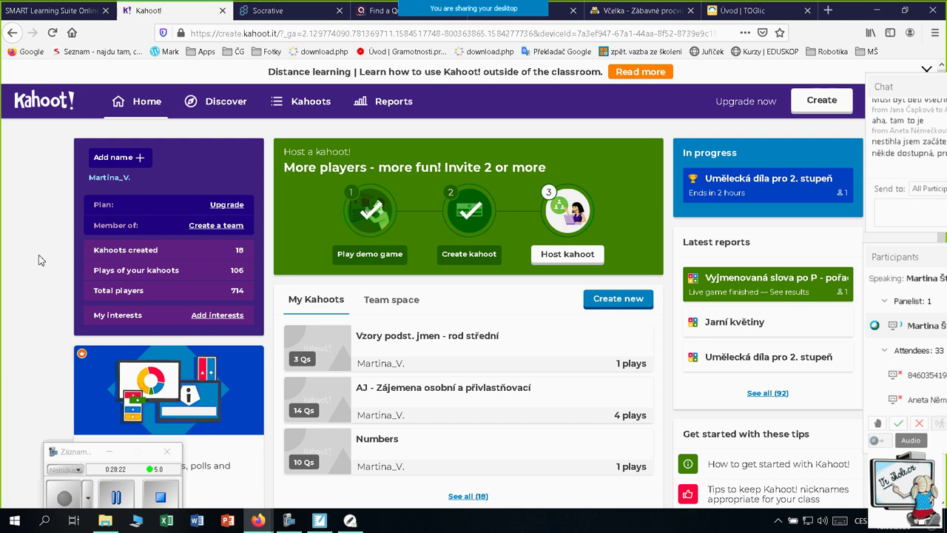
# Find the quiz "Umělecká díla pro 2. stupeň" among My Kahoots and open its details
pyautogui.click(313, 103)
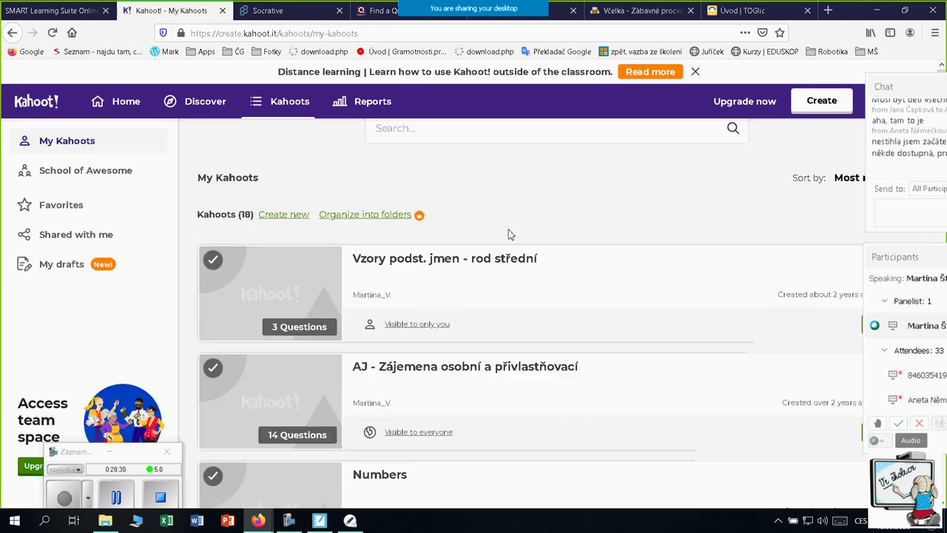
pyautogui.scroll(-3, 595, 215)
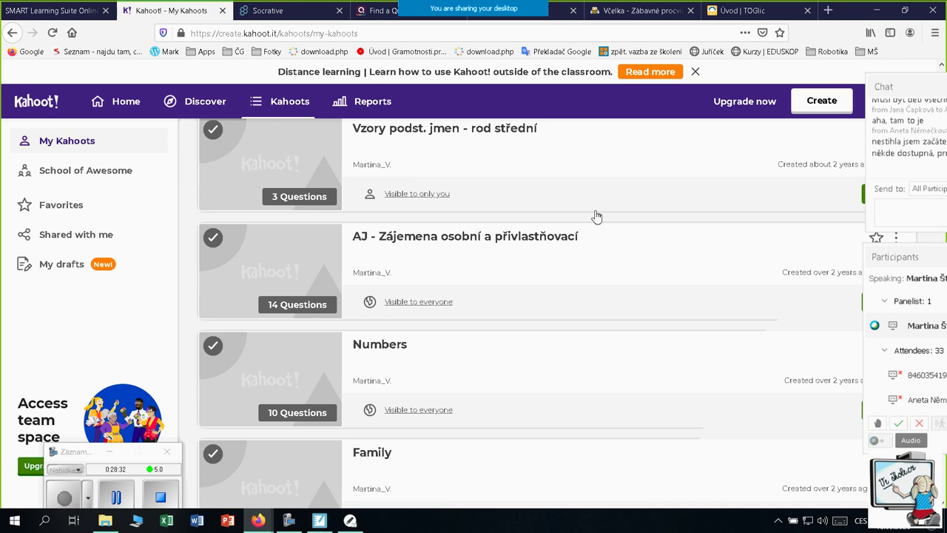
pyautogui.scroll(-5, 596, 215)
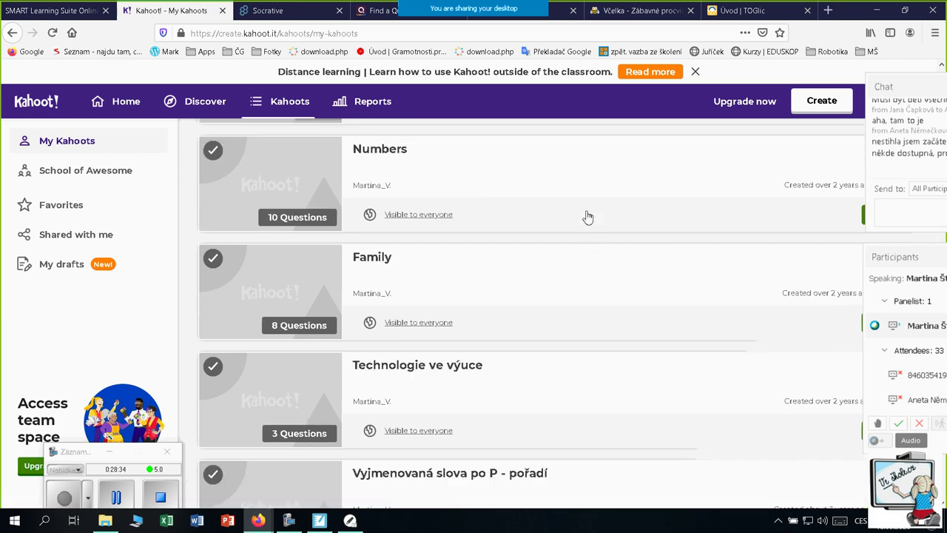
pyautogui.scroll(-6, 594, 229)
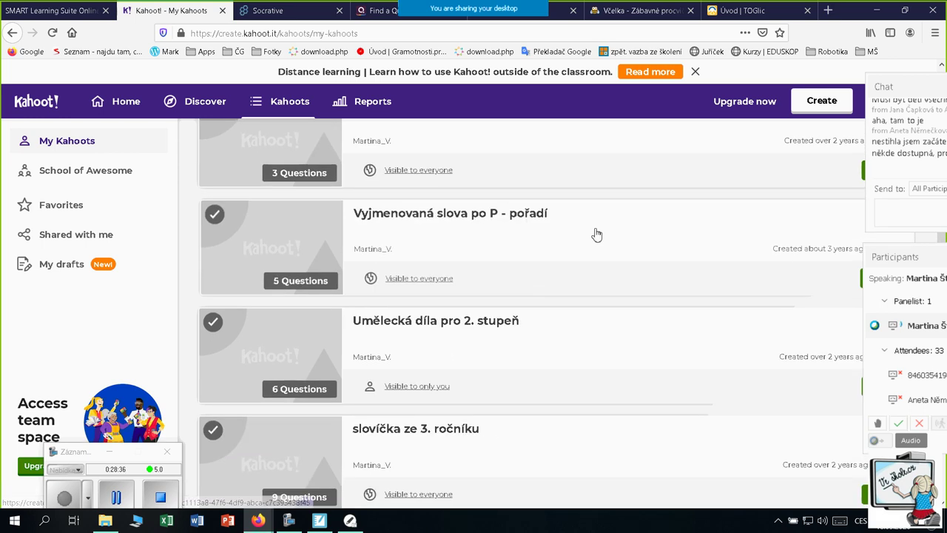
pyautogui.scroll(-3, 584, 230)
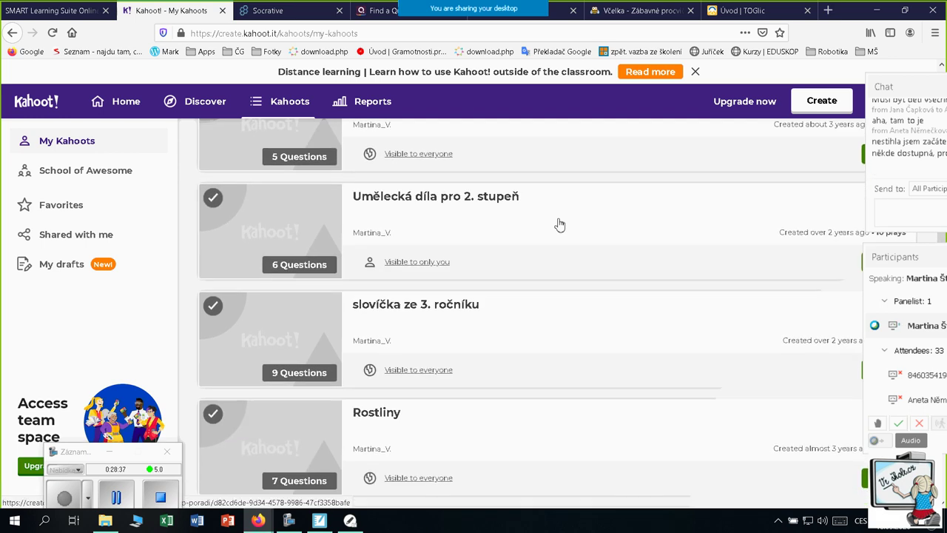
pyautogui.click(438, 193)
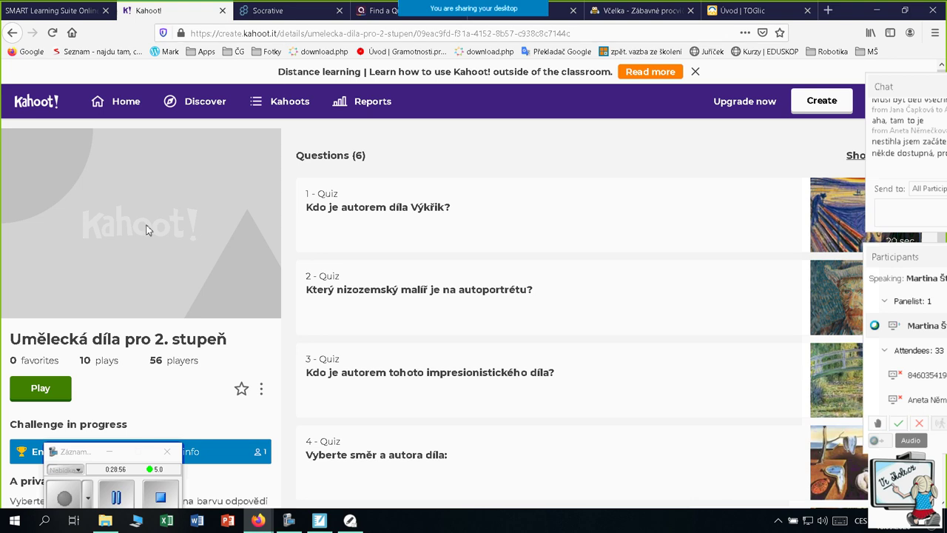
# Host the "Umělecká díla pro 2. stupeň" quiz live in Classic player-versus-player mode
pyautogui.scroll(-2, 176, 226)
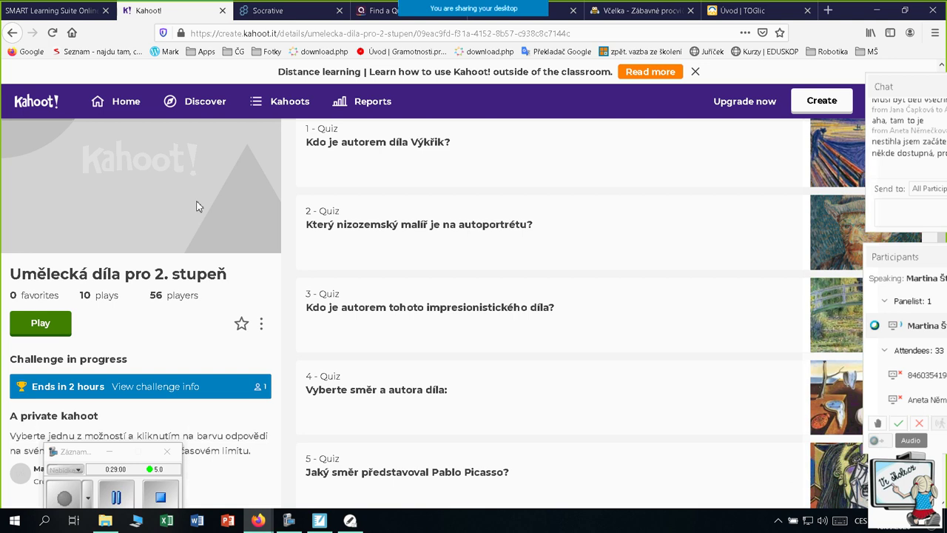
pyautogui.scroll(-2, 196, 206)
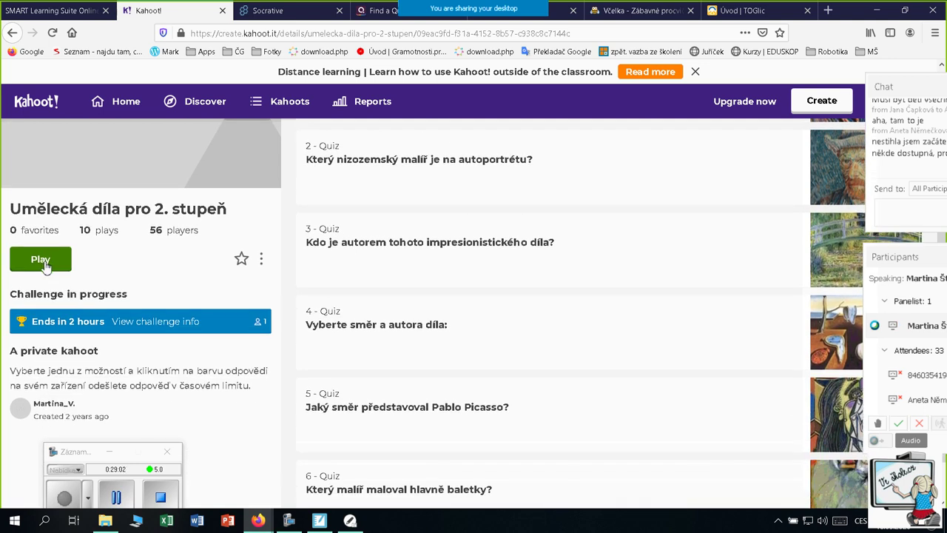
pyautogui.click(41, 260)
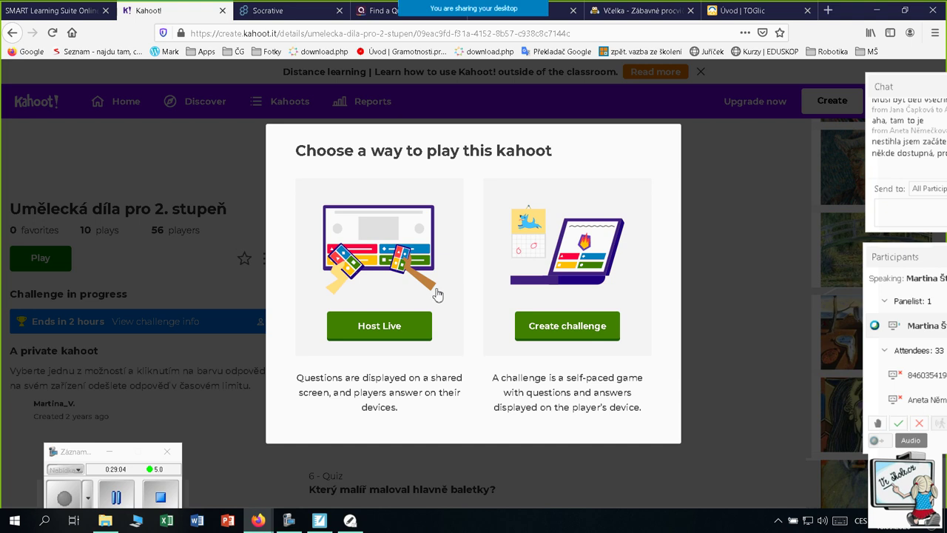
pyautogui.click(393, 327)
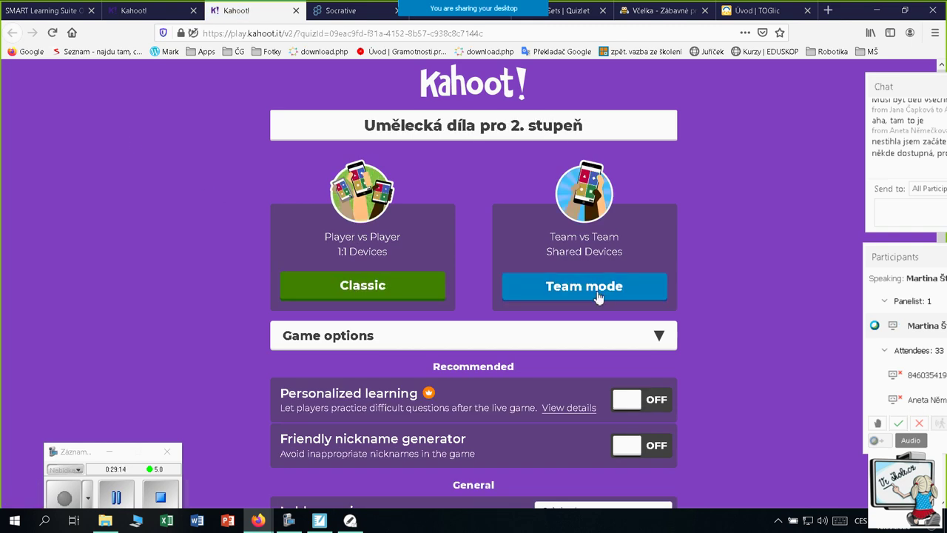
pyautogui.click(352, 294)
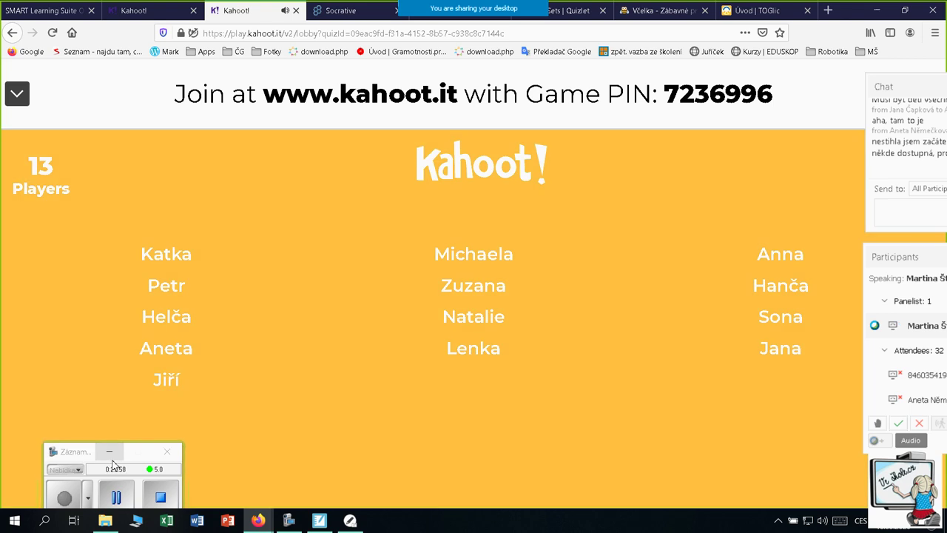
# Bring the Chat panel into view, check its messages and move it back aside
pyautogui.moveTo(916, 107)
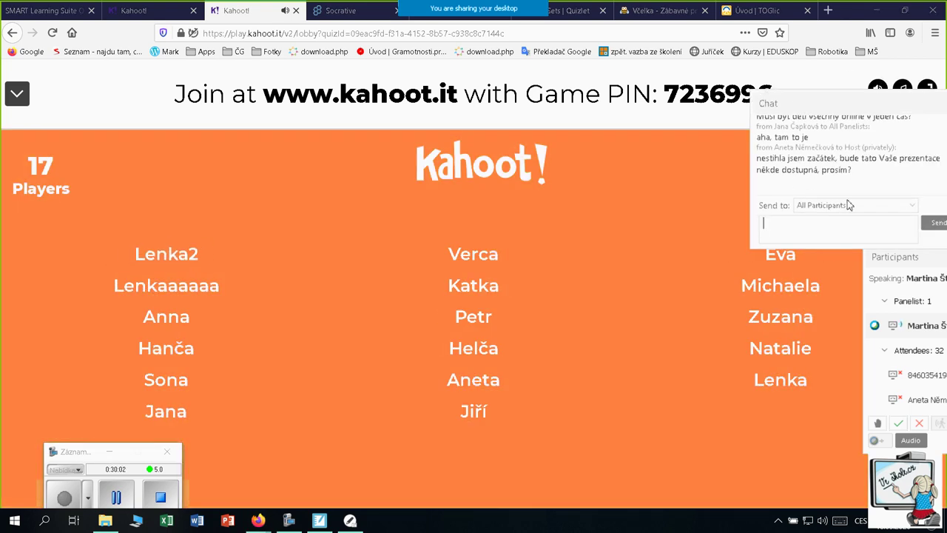
pyautogui.click(838, 237)
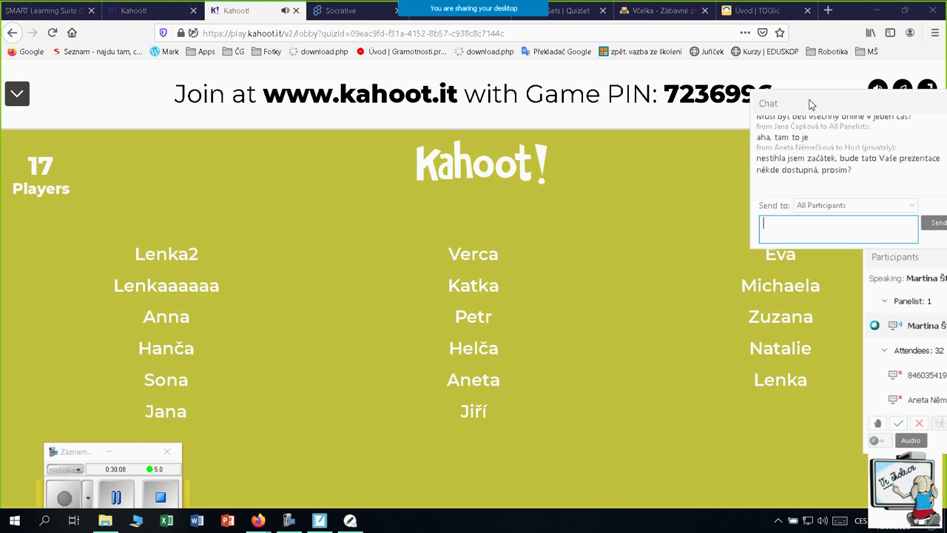
pyautogui.moveTo(810, 108); pyautogui.dragTo(923, 97)
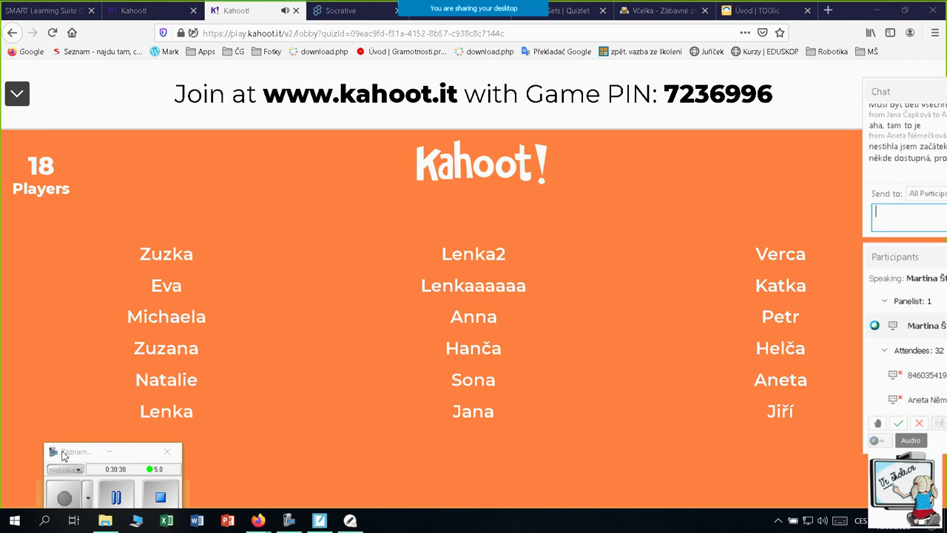
# Reposition the recorder window, move the Chat panel away from the Start control and start the quiz game
pyautogui.moveTo(62, 453); pyautogui.dragTo(32, 351)
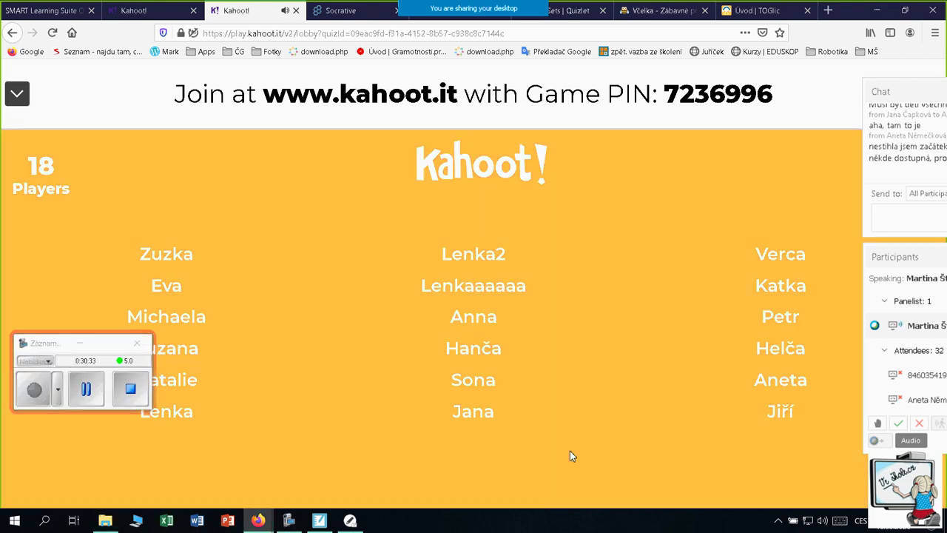
pyautogui.click(570, 451)
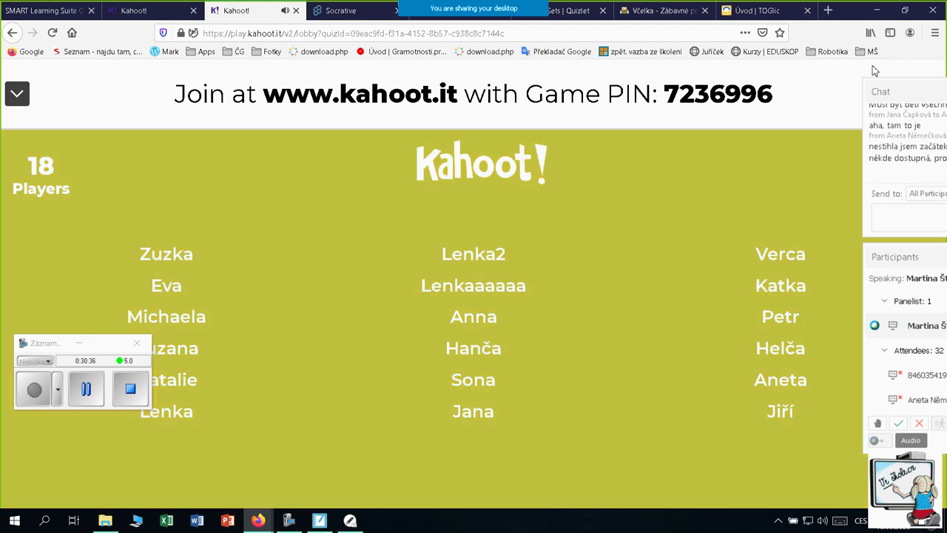
pyautogui.moveTo(768, 108)
pyautogui.moveTo(768, 108); pyautogui.dragTo(636, 133)
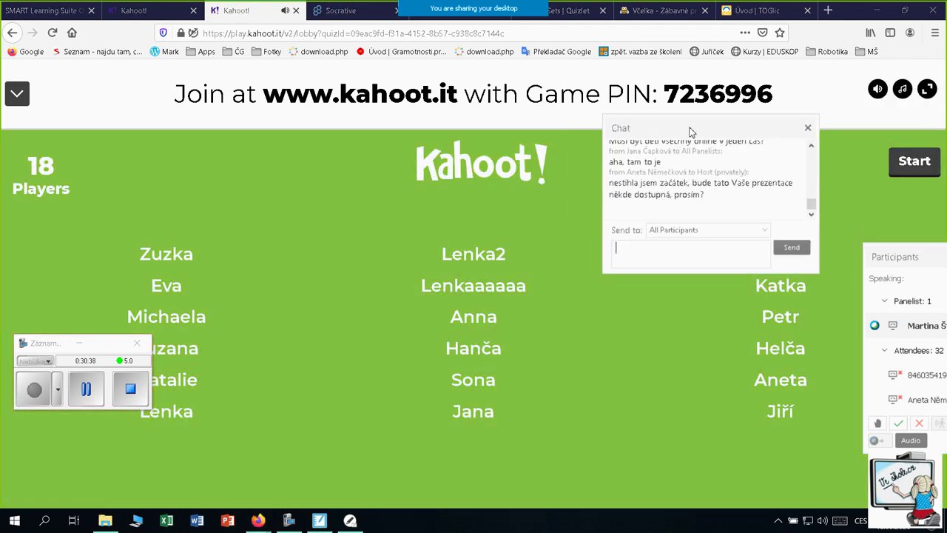
pyautogui.click(917, 164)
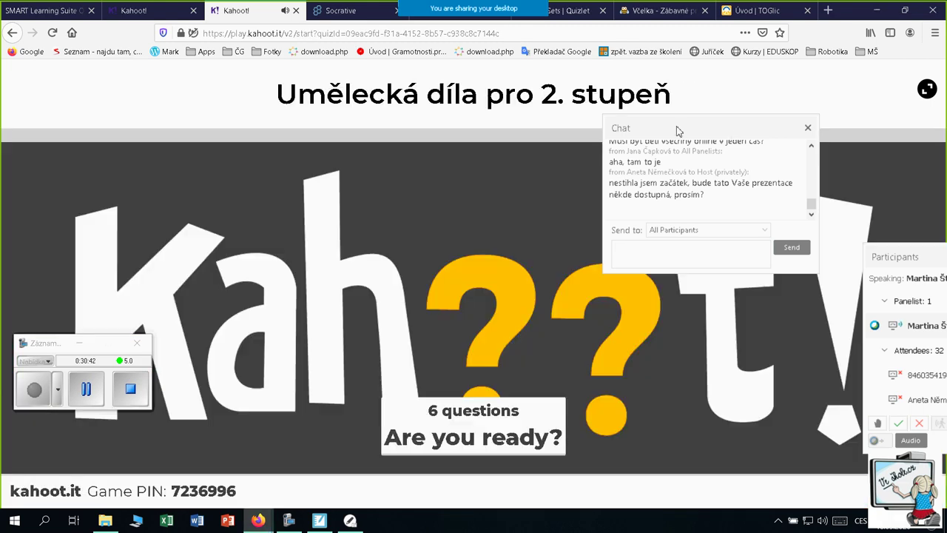
# Move the Chat panel and recorder window clear of the quiz question and its controls, and advance to the scoreboard
pyautogui.moveTo(676, 131); pyautogui.dragTo(939, 125)
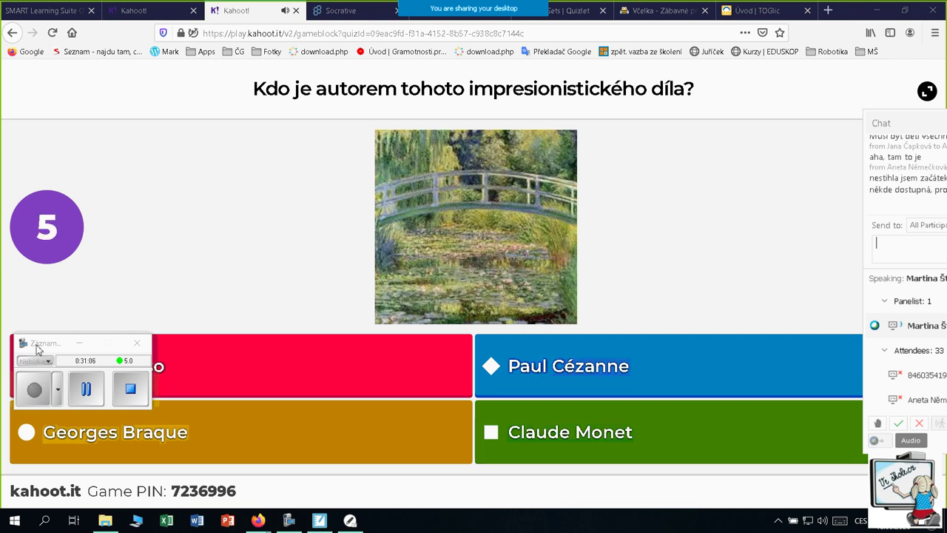
pyautogui.moveTo(37, 349); pyautogui.dragTo(7, 279)
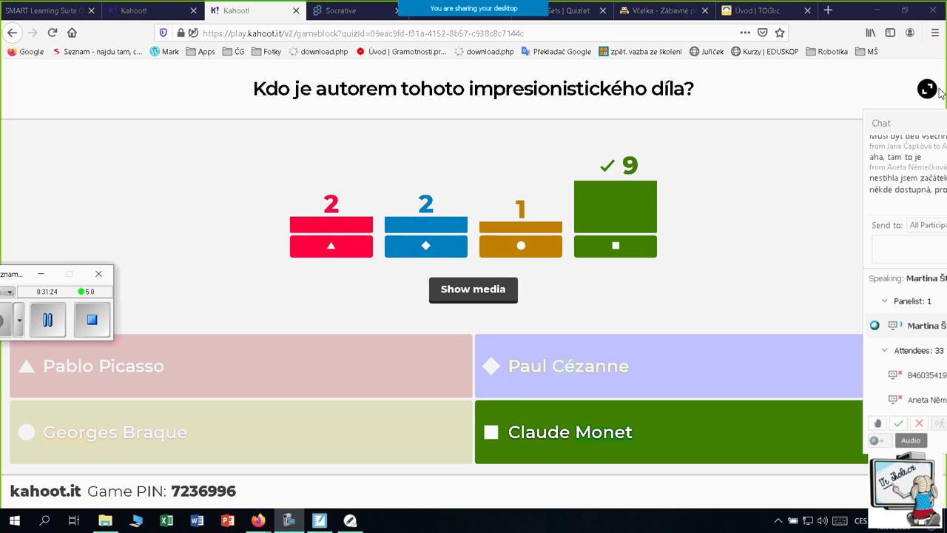
pyautogui.moveTo(930, 126); pyautogui.dragTo(946, 198)
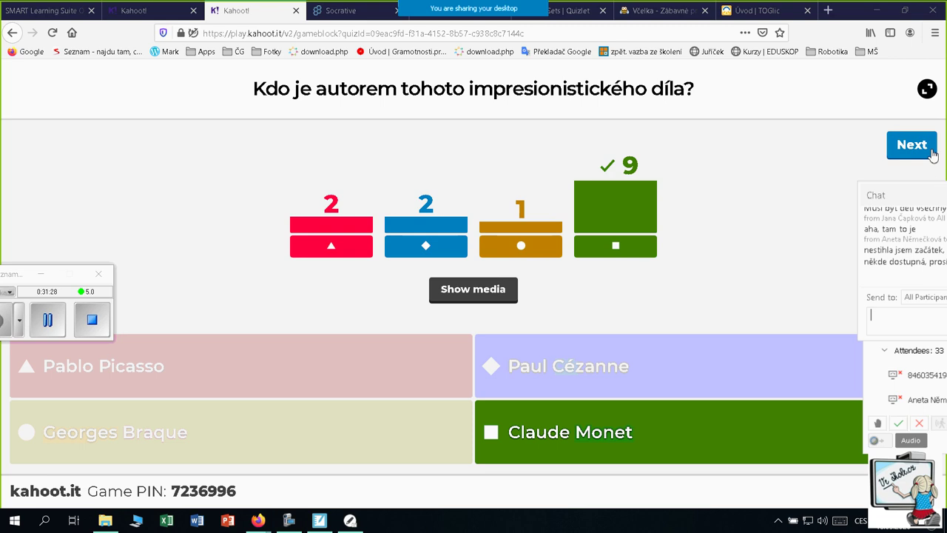
pyautogui.click(931, 154)
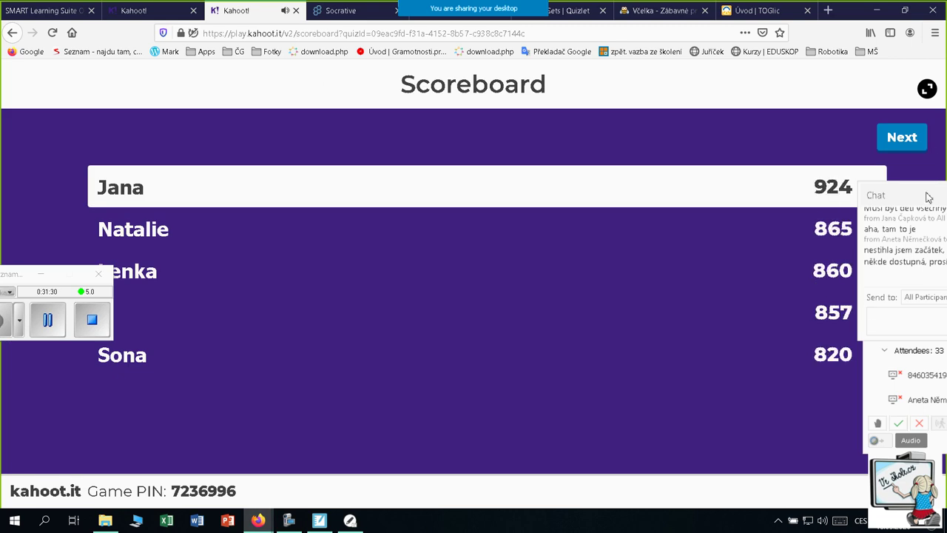
# Move the Chat panel clear of the scores and run the Pablo Picasso question through to its scoreboard
pyautogui.moveTo(877, 195); pyautogui.dragTo(888, 255)
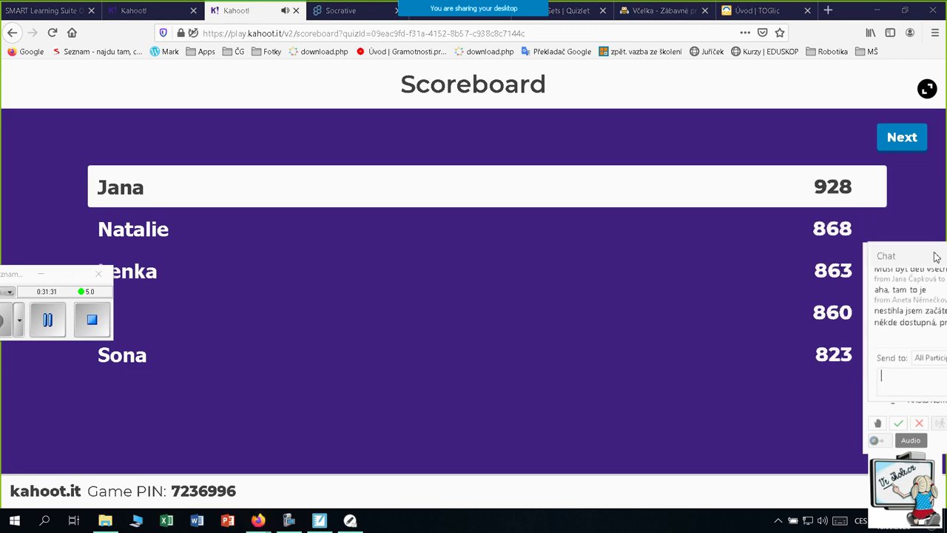
pyautogui.click(904, 144)
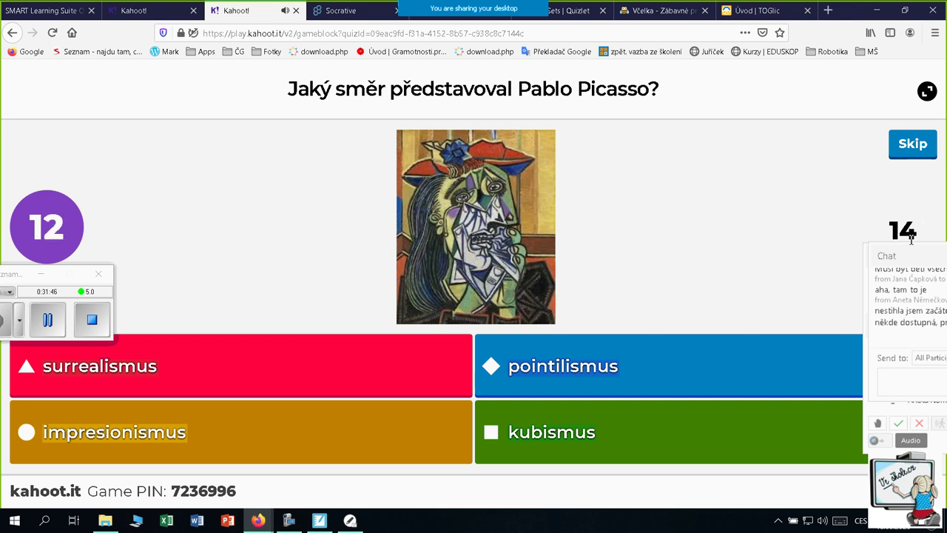
pyautogui.click(910, 151)
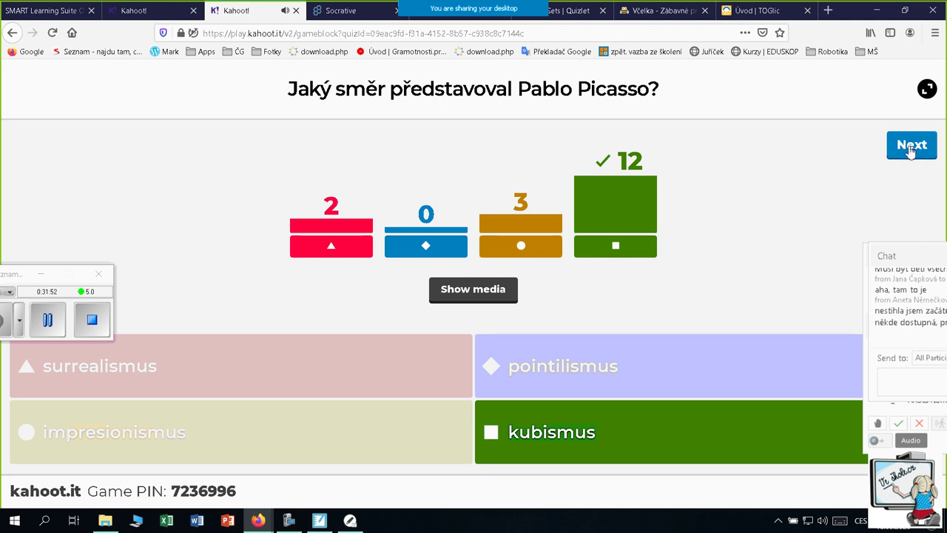
pyautogui.click(911, 146)
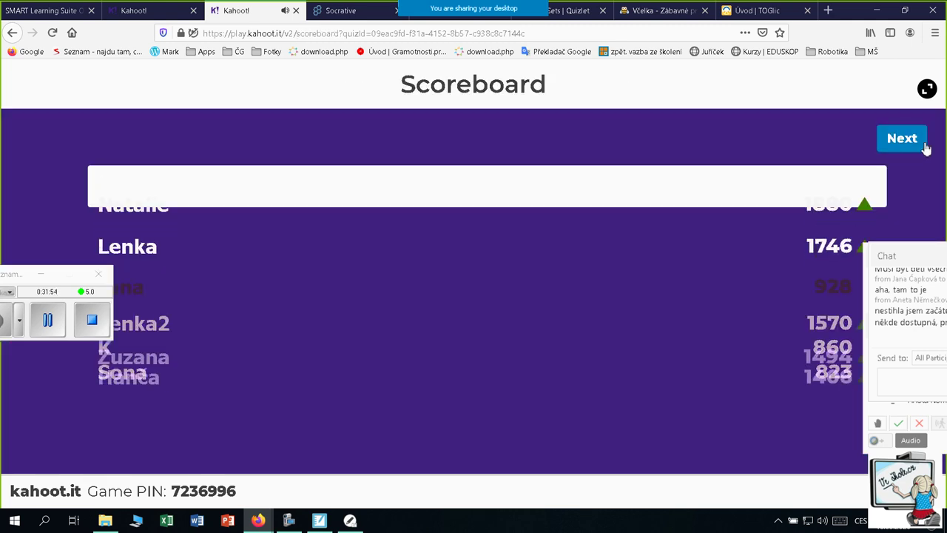
# Exit the live game with confirmation and close its browser tab
pyautogui.click(12, 34)
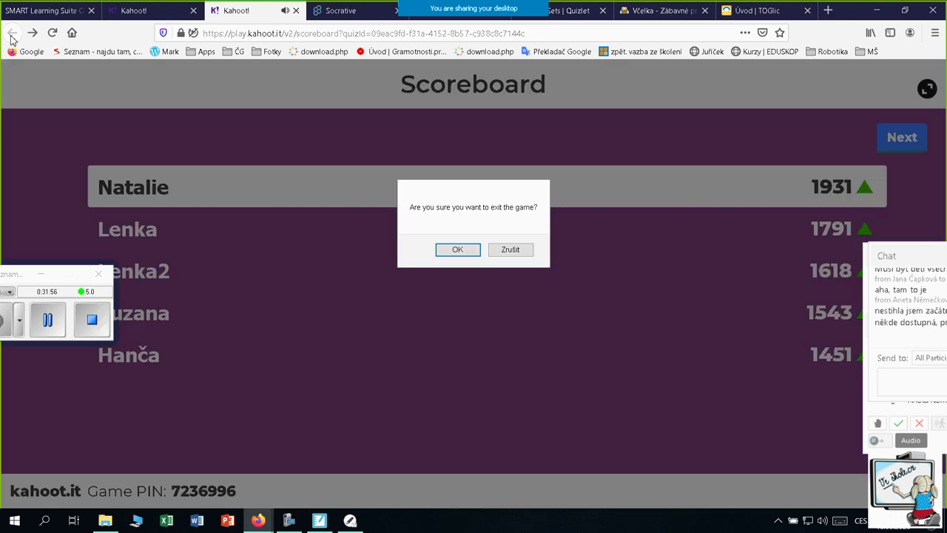
pyautogui.click(456, 250)
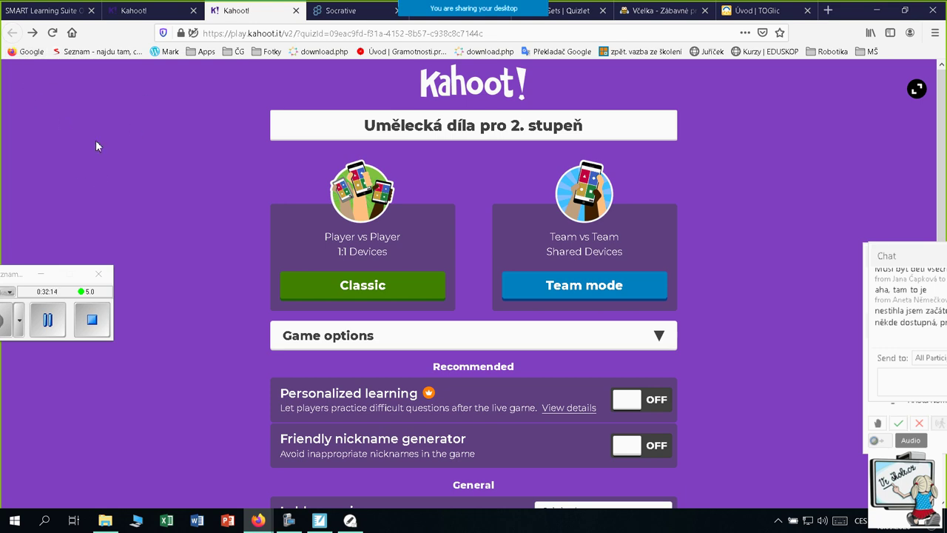
pyautogui.click(295, 11)
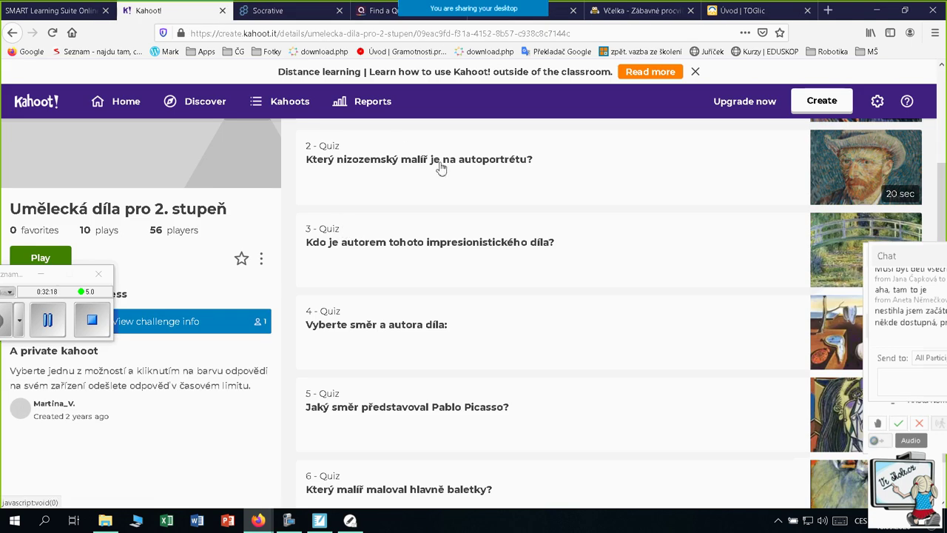
# Go to the list of own kahoots and open the "Jarní květiny" quiz
pyautogui.scroll(-1, 447, 301)
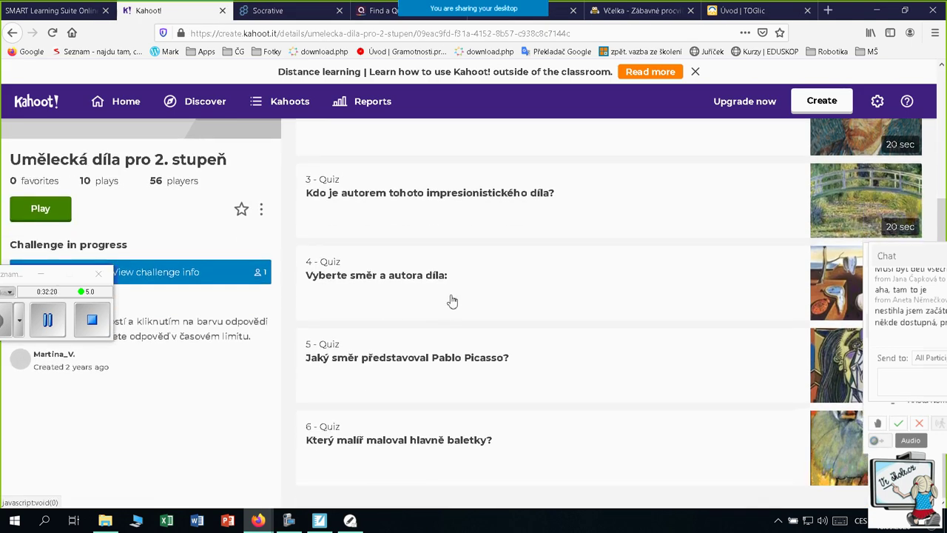
pyautogui.click(295, 108)
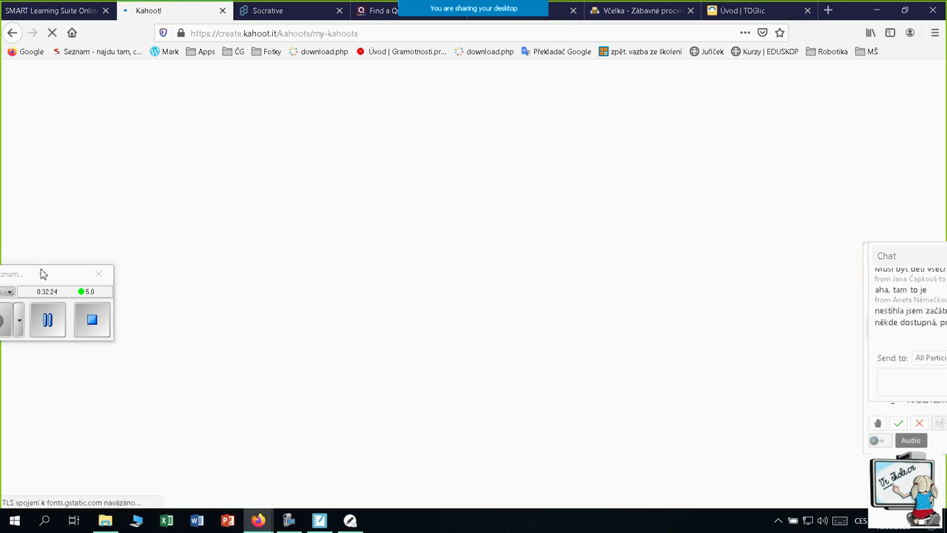
pyautogui.moveTo(11, 292); pyautogui.dragTo(4, 371)
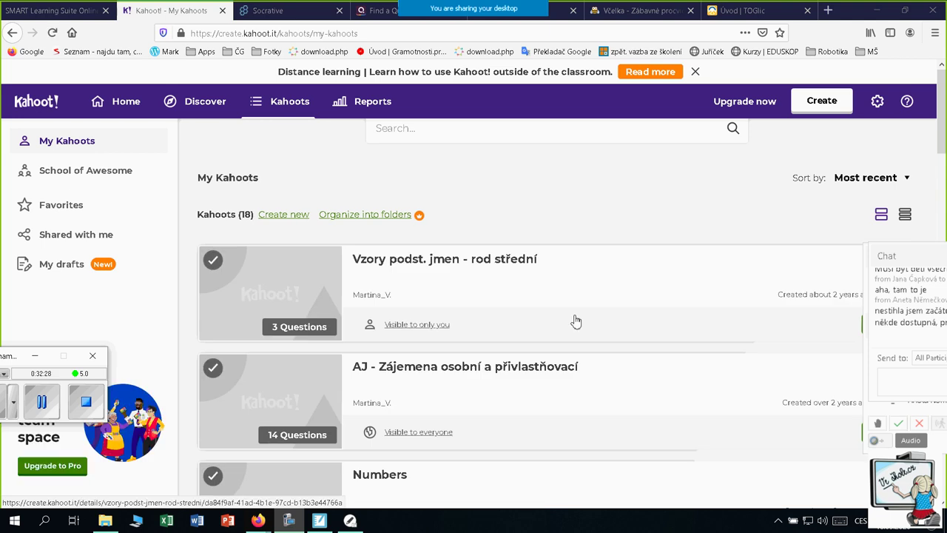
pyautogui.scroll(-5, 588, 323)
pyautogui.scroll(-10, 588, 323)
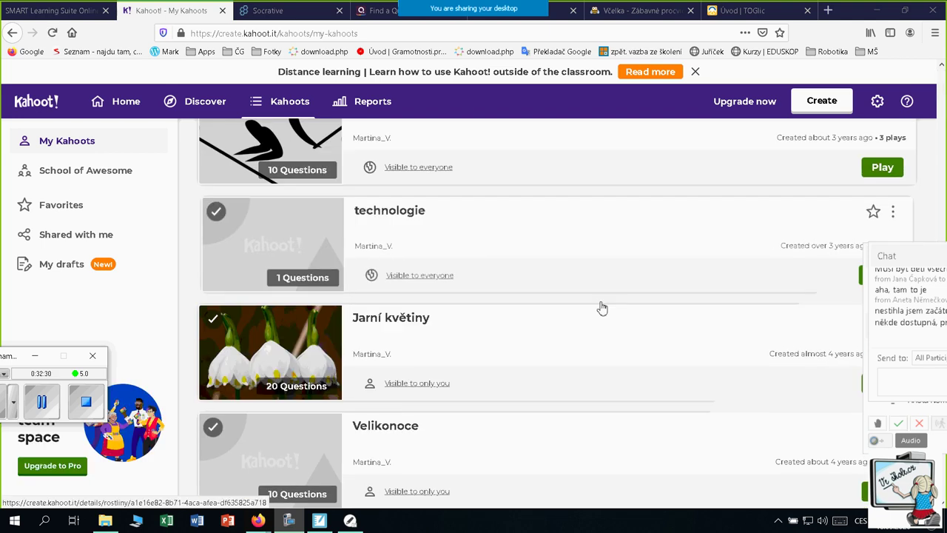
pyautogui.scroll(-3, 596, 306)
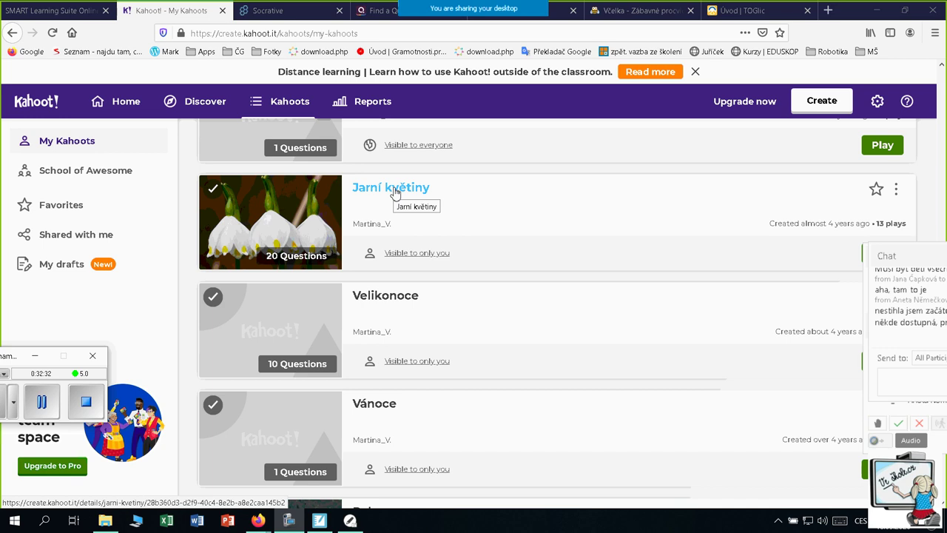
pyautogui.click(394, 191)
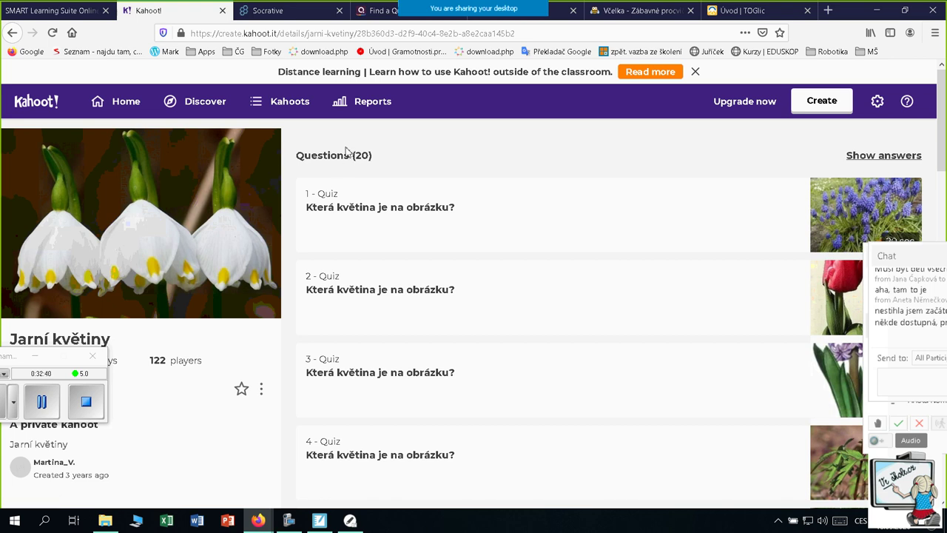
# Create a challenge from the "Jarní květiny" quiz with the deadline date Thu 19 Mar and randomized answer order
pyautogui.scroll(-3, 510, 201)
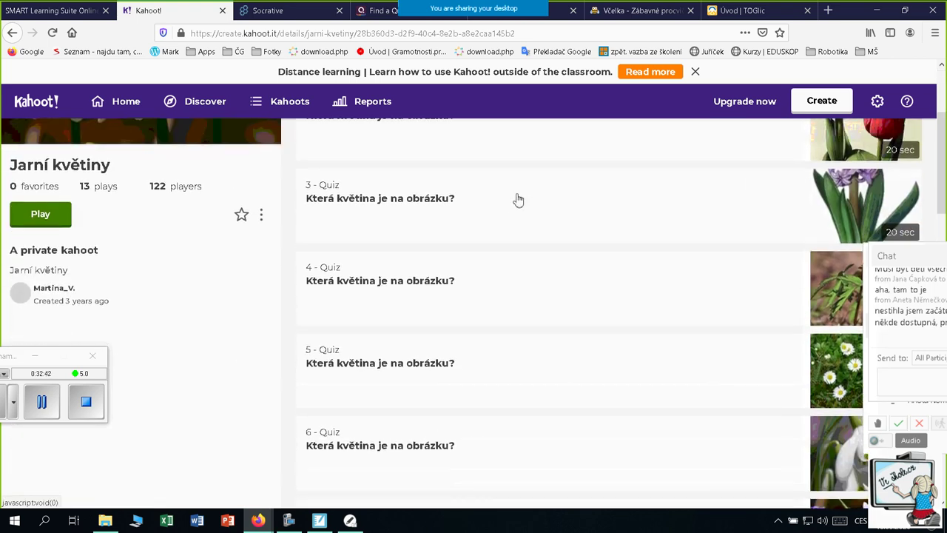
pyautogui.scroll(1, 518, 200)
pyautogui.click(38, 258)
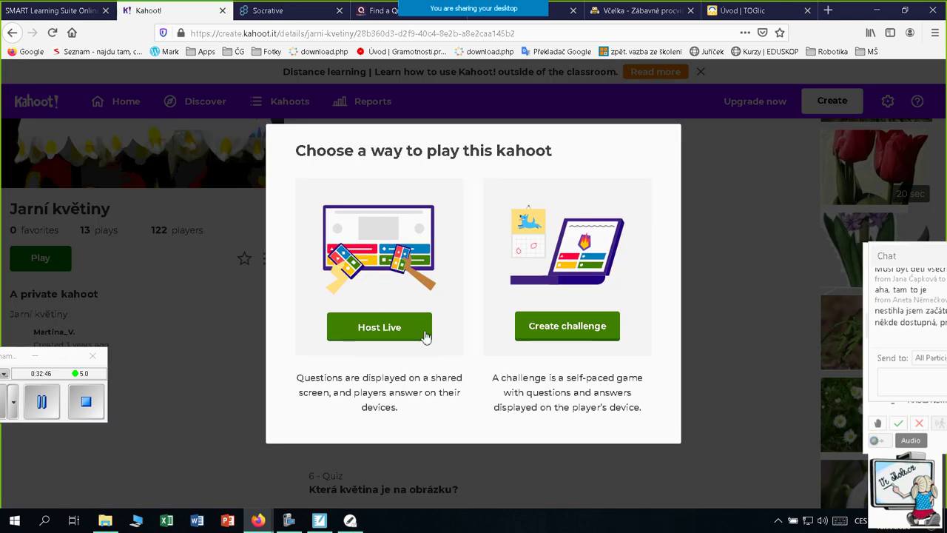
pyautogui.click(582, 337)
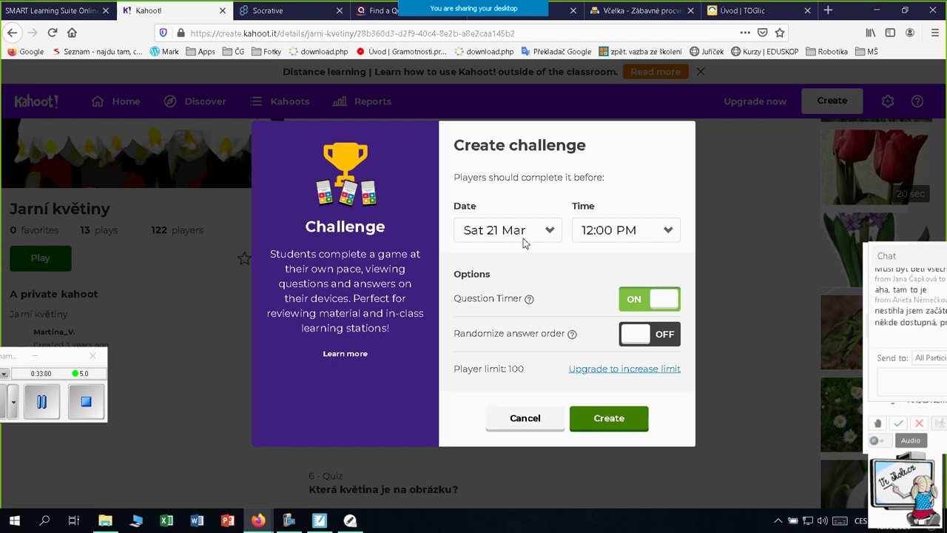
pyautogui.click(547, 236)
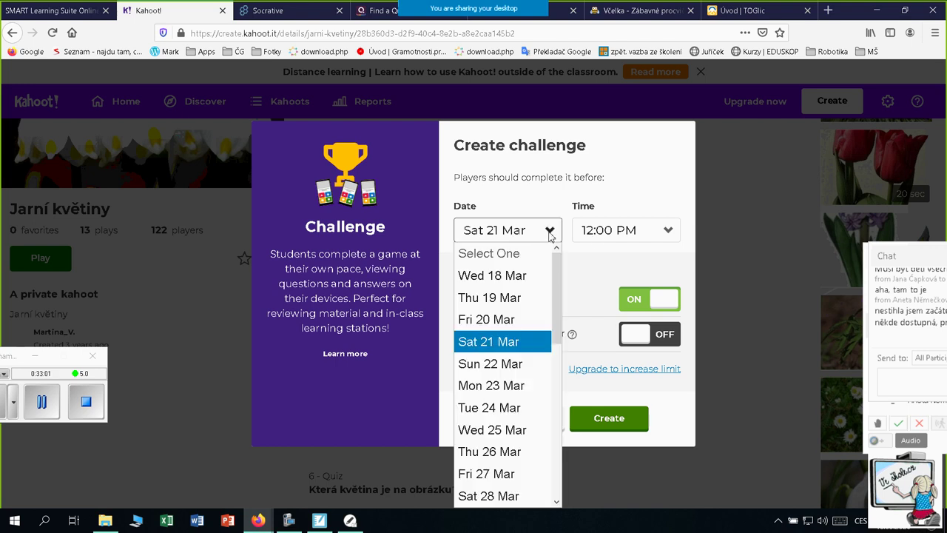
pyautogui.click(538, 306)
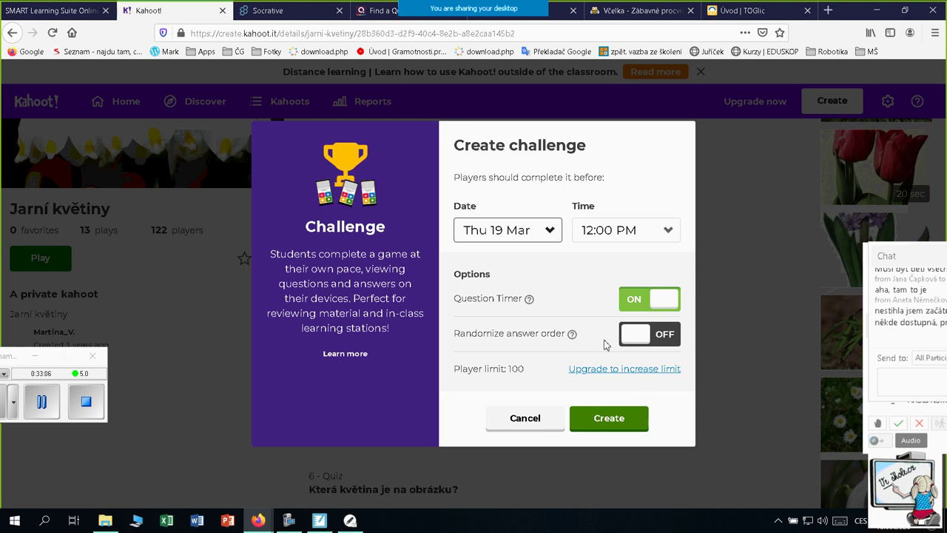
pyautogui.click(669, 345)
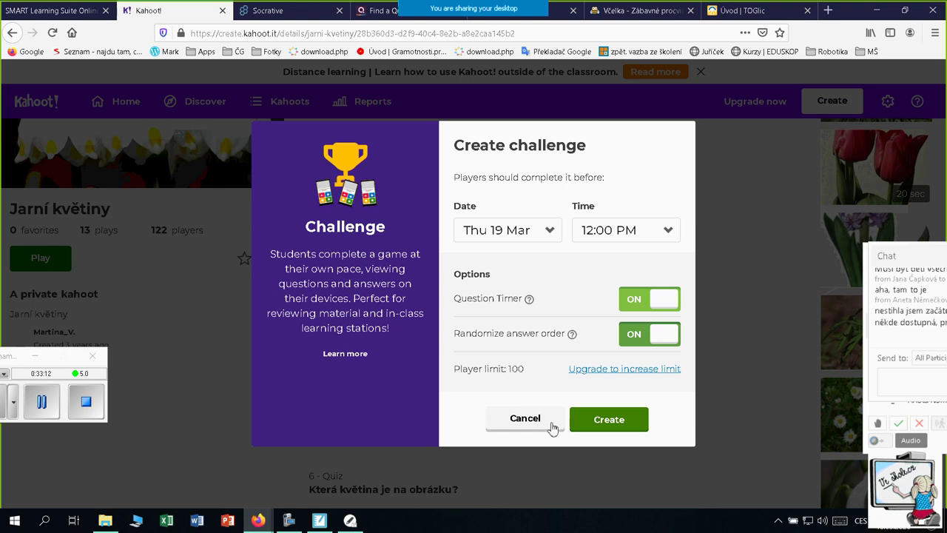
pyautogui.click(605, 426)
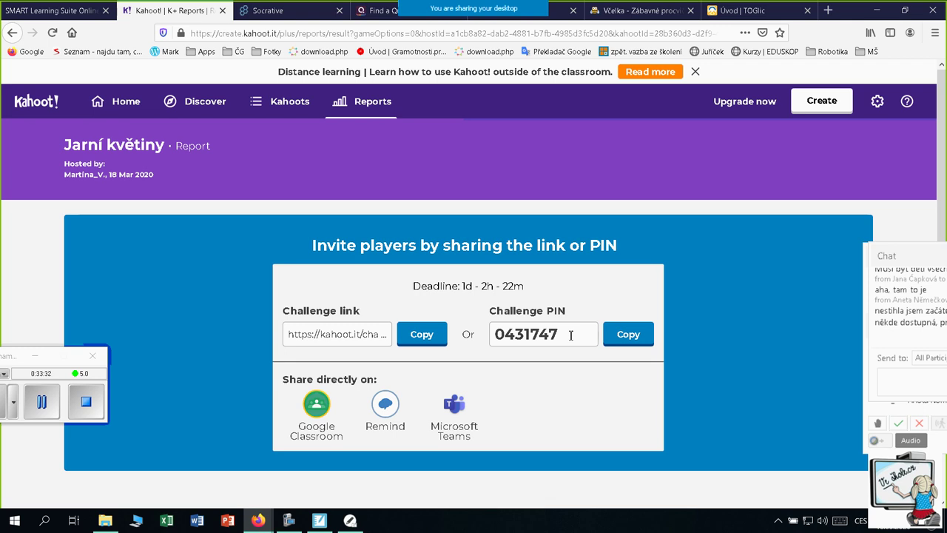
# Copy the challenge PIN and open kahoot.it in a new browser tab
pyautogui.moveTo(570, 335); pyautogui.dragTo(484, 334)
pyautogui.hotkey('ctrl', 'c')
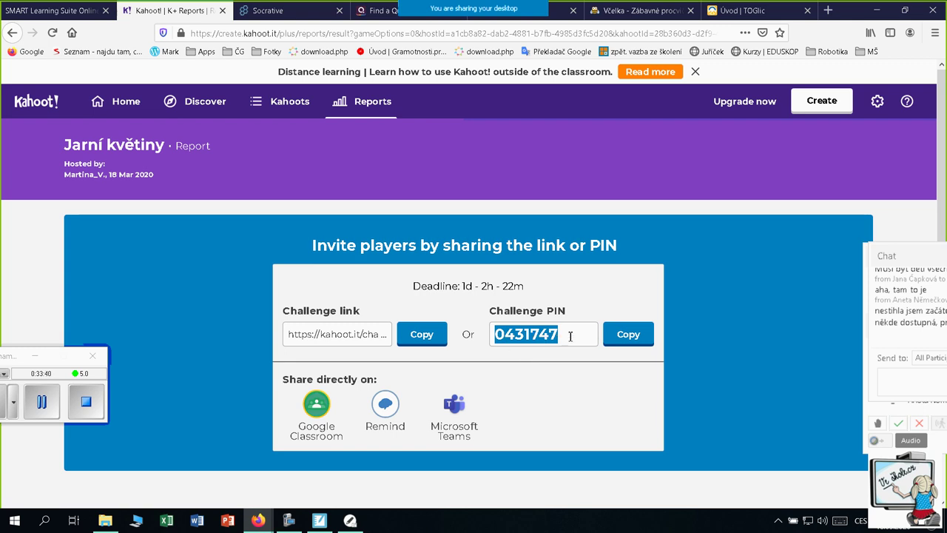
pyautogui.click(829, 11)
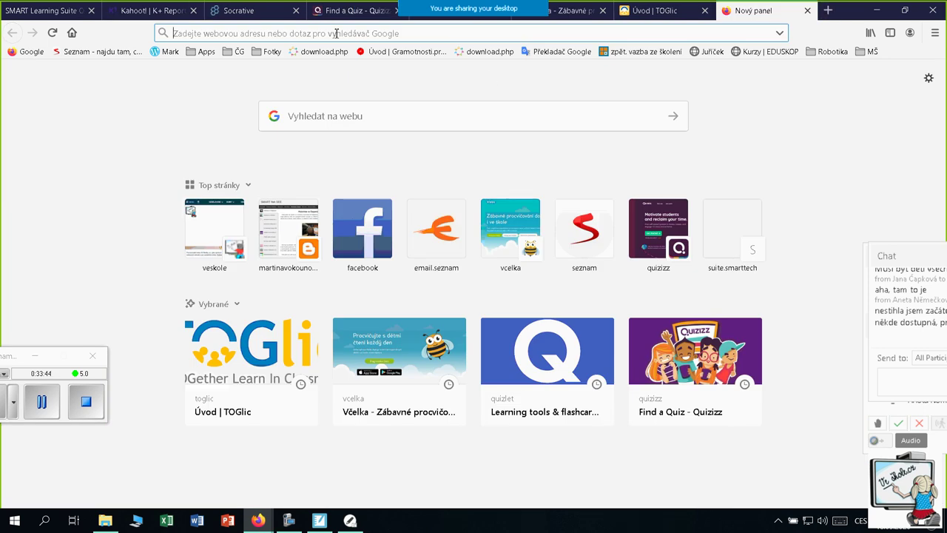
pyautogui.write('k')
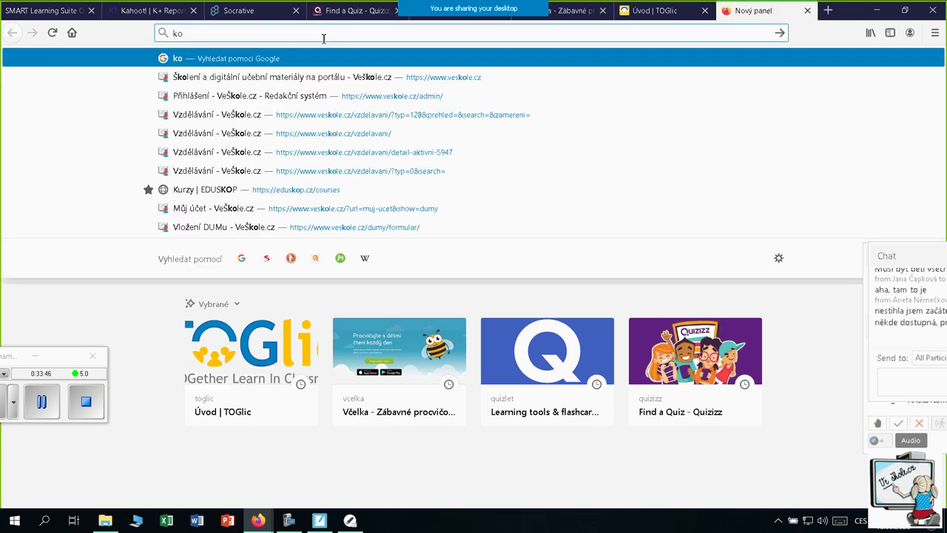
pyautogui.write('ahoot.it/')
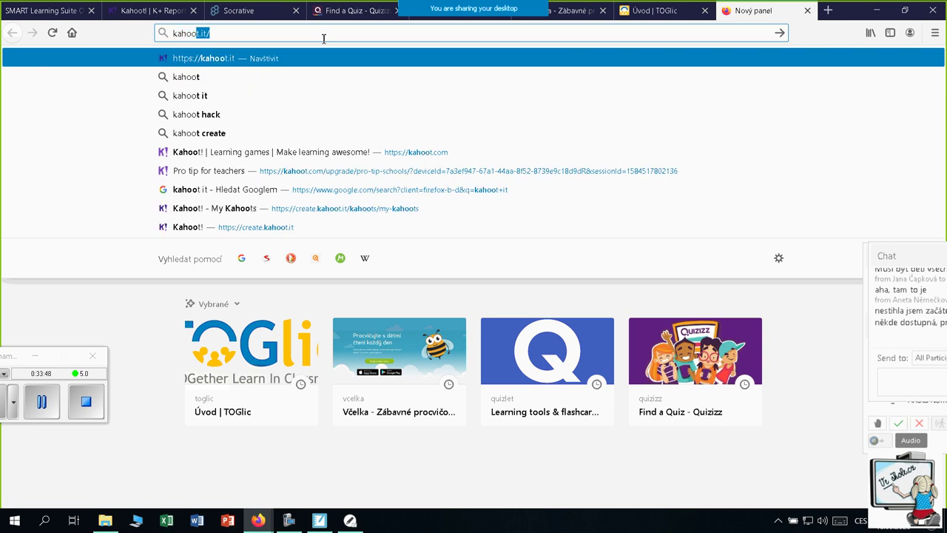
pyautogui.press('Return')
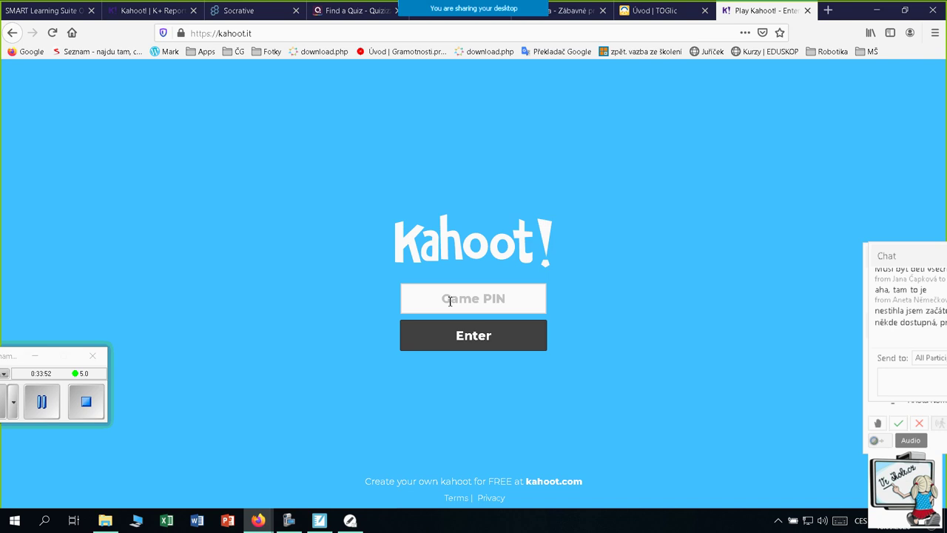
# Paste the copied challenge PIN into the Game PIN field
pyautogui.click(450, 301)
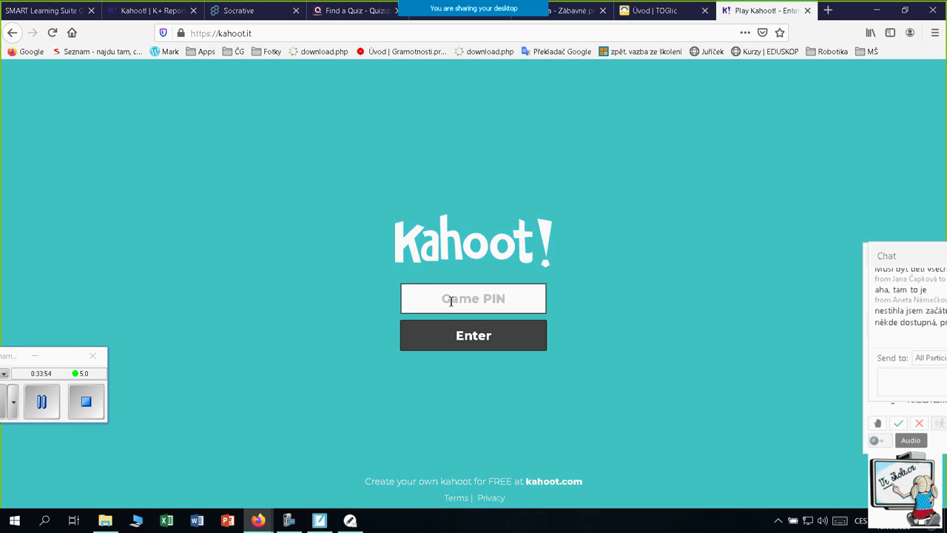
pyautogui.hotkey('ctrl', 'v')
pyautogui.hotkey('shift', 'Left')
pyautogui.hotkey('shift', 'Left')
pyautogui.hotkey('shift', 'Left')
pyautogui.hotkey('shift', 'Left')
pyautogui.hotkey('shift', 'Left')
pyautogui.hotkey('shift', 'Left')
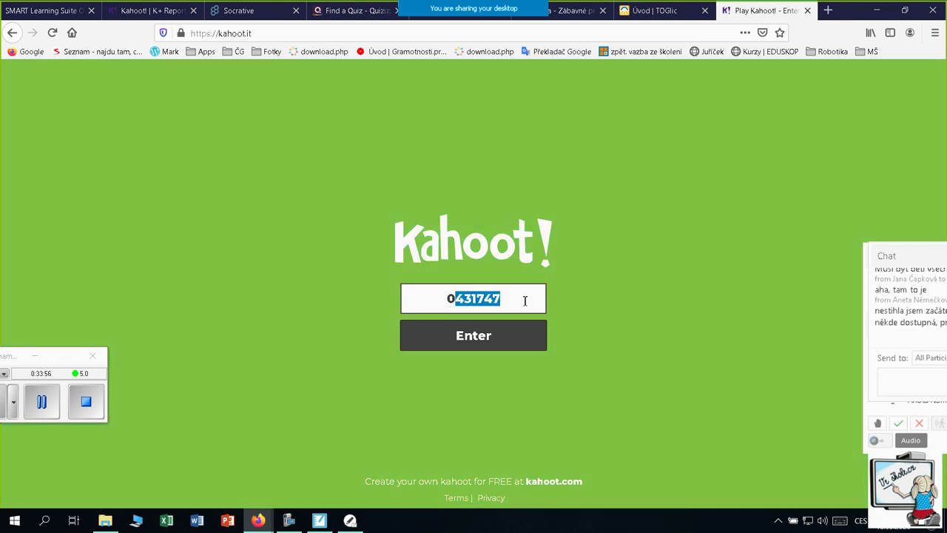
# Send the challenge PIN to the webinar participants in the Chat panel
pyautogui.click(922, 388)
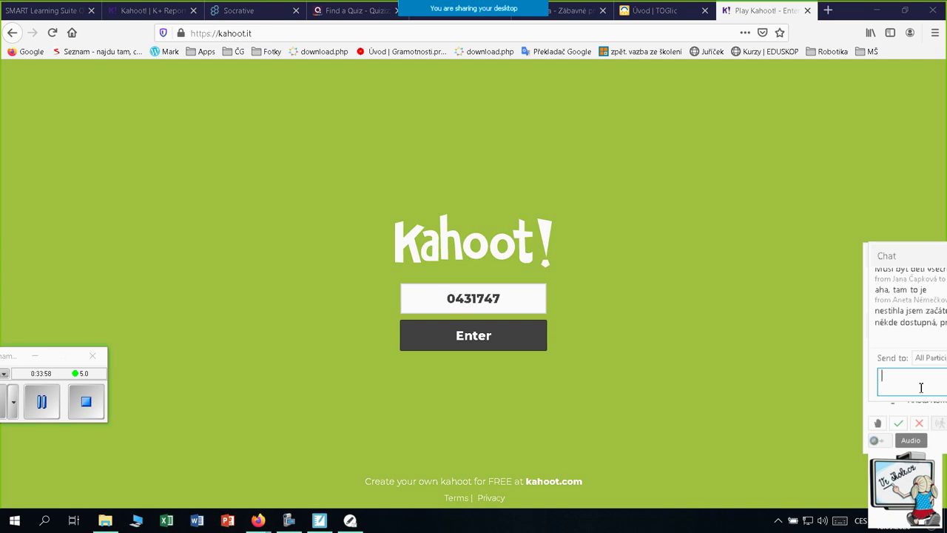
pyautogui.hotkey('ctrl', 'v')
pyautogui.press('Return')
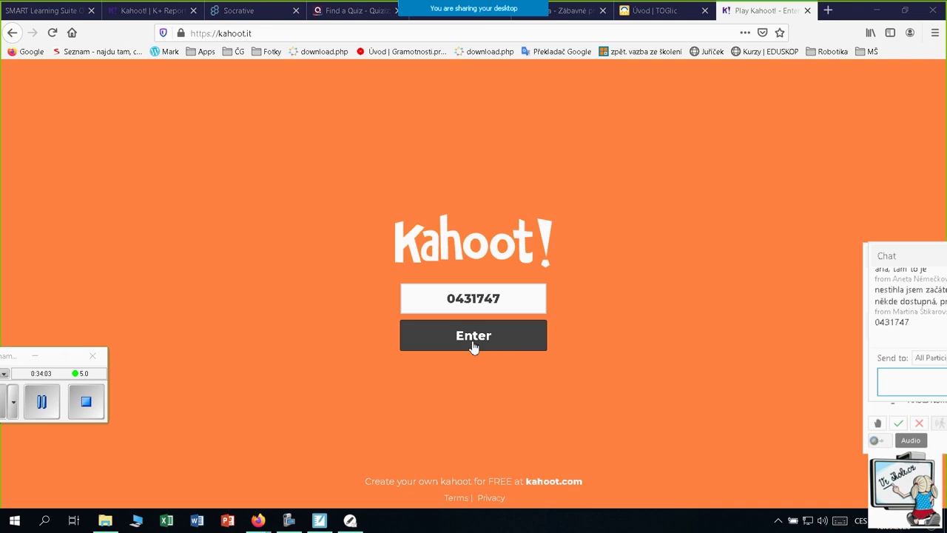
# Submit the game PIN and join the "Jarní květiny" challenge with the nickname "M"
pyautogui.click(475, 345)
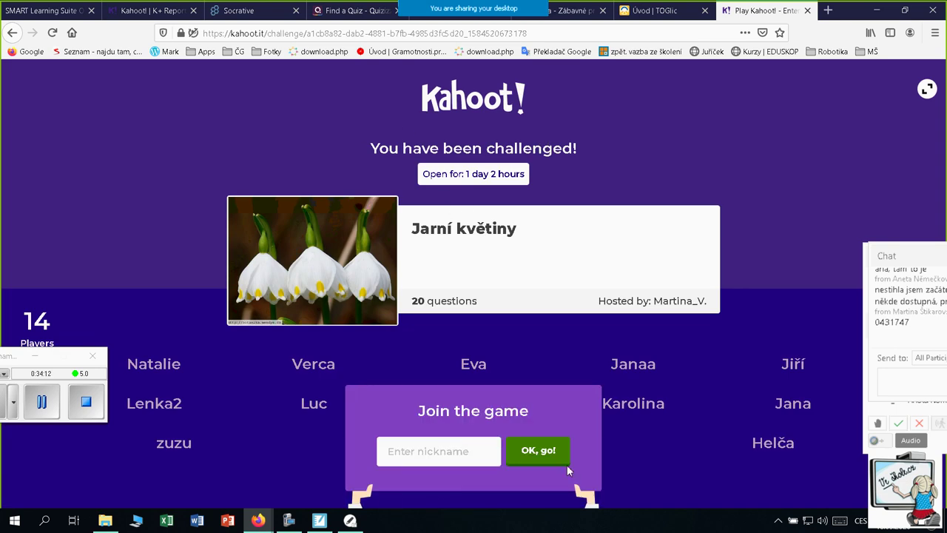
pyautogui.click(538, 459)
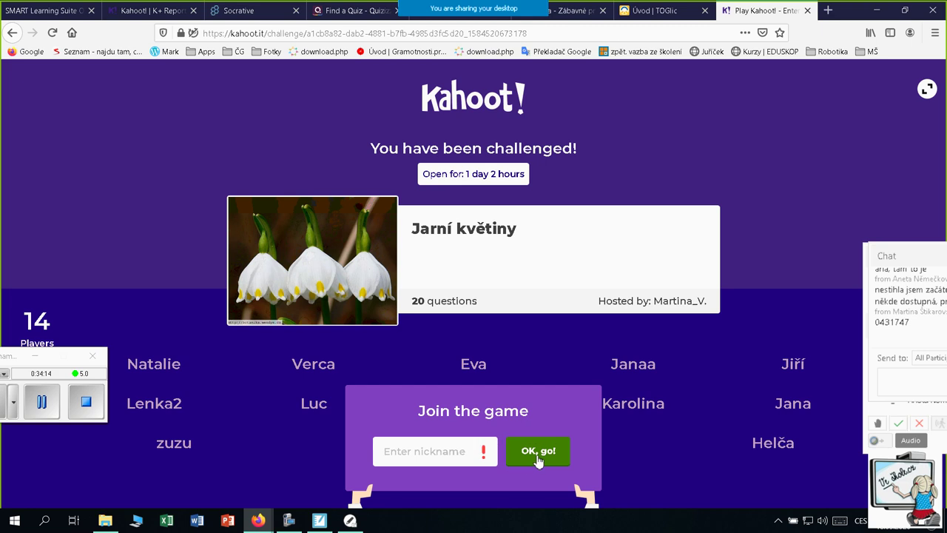
pyautogui.click(443, 454)
pyautogui.write('M')
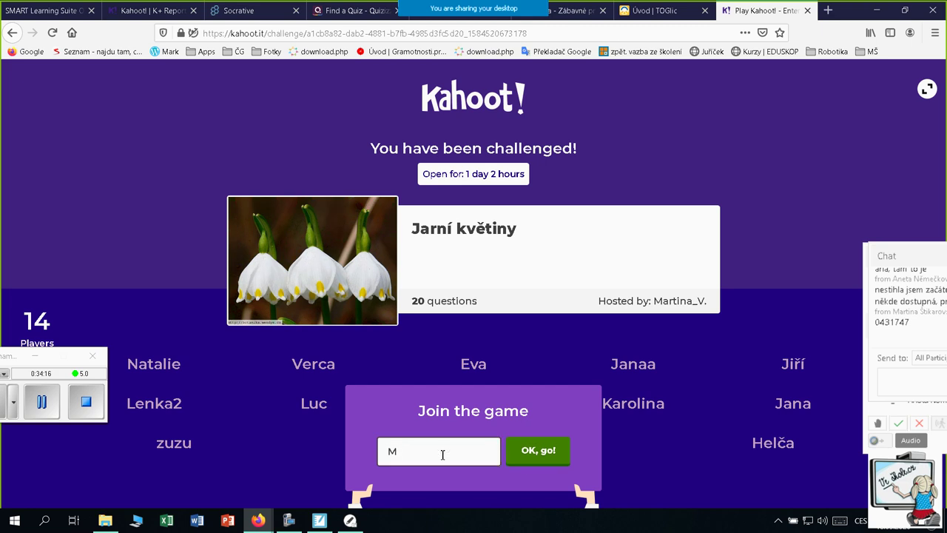
pyautogui.click(533, 461)
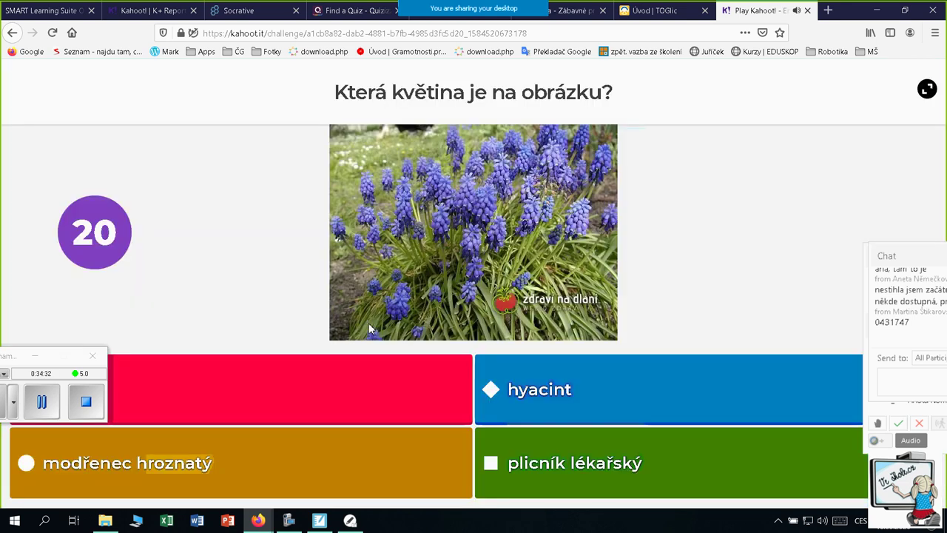
# Uncover the answers by moving the recorder window, answer the first question with "hyacint" and continue to the second question
pyautogui.moveTo(2, 359); pyautogui.dragTo(17, 285)
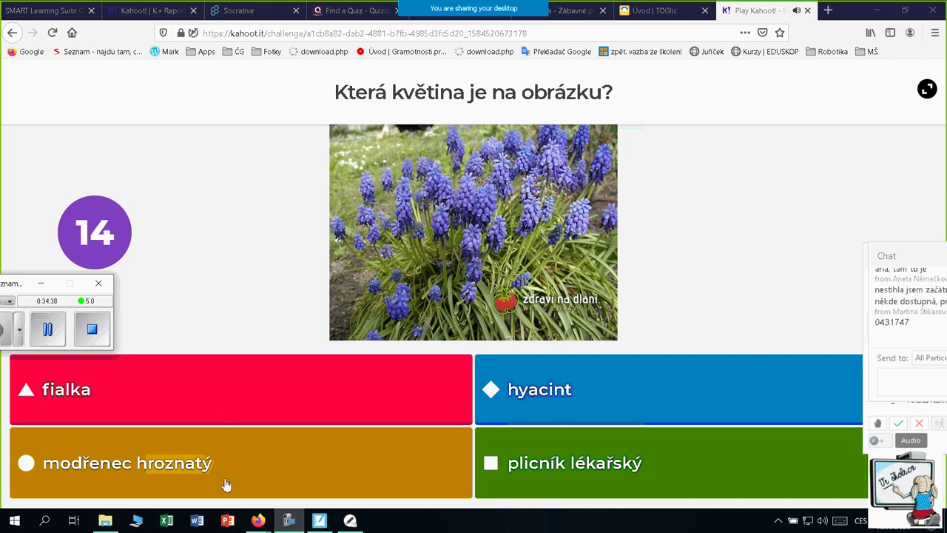
pyautogui.click(632, 398)
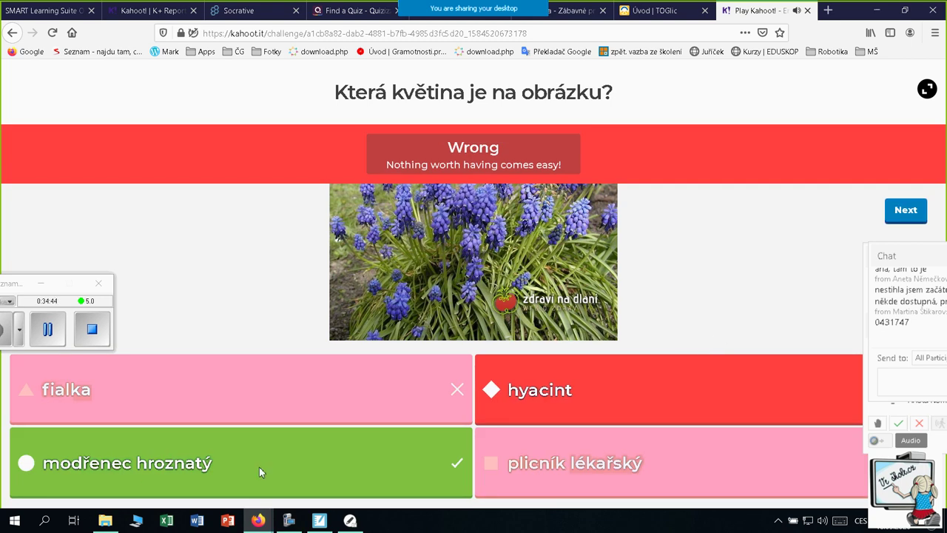
pyautogui.click(906, 211)
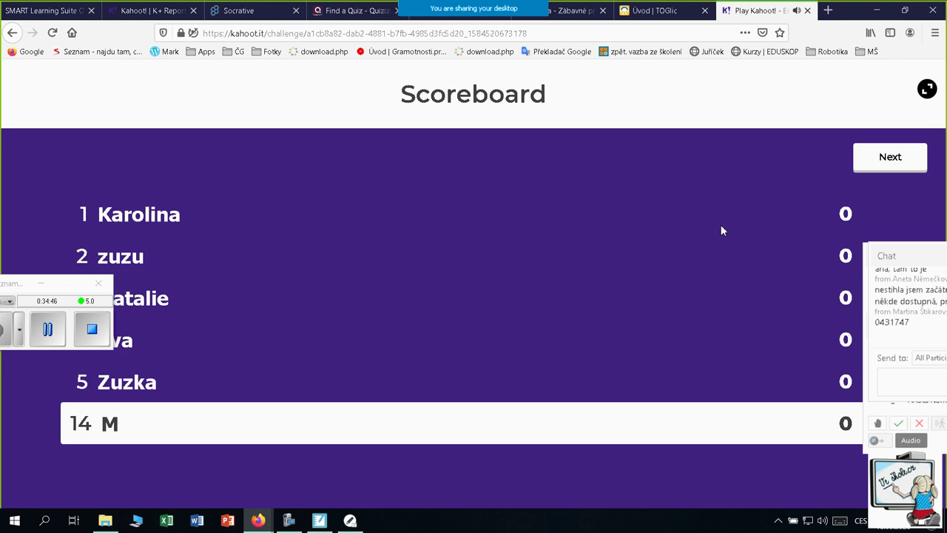
pyautogui.click(883, 164)
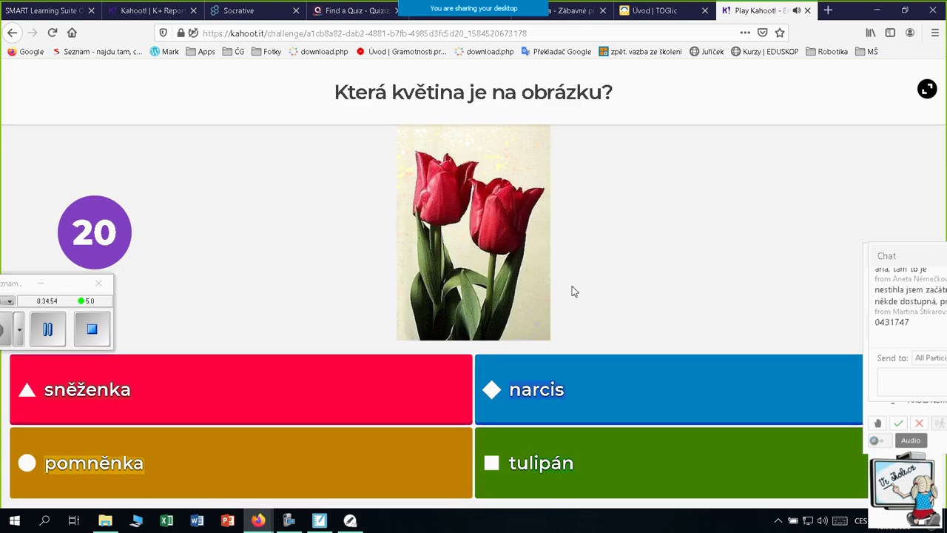
# Answer the tulip picture question with "tulipán" and continue past the scoreboard to the third question
pyautogui.click(592, 480)
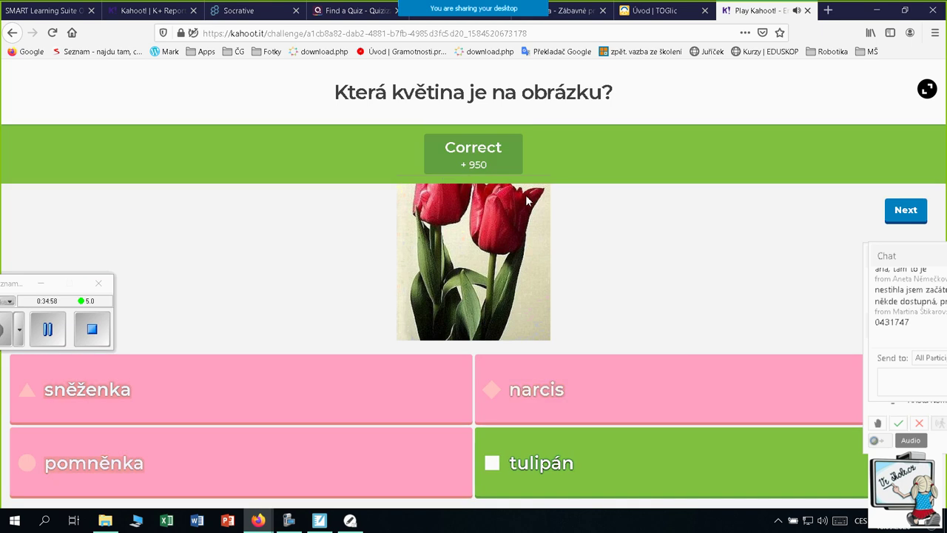
pyautogui.click(906, 212)
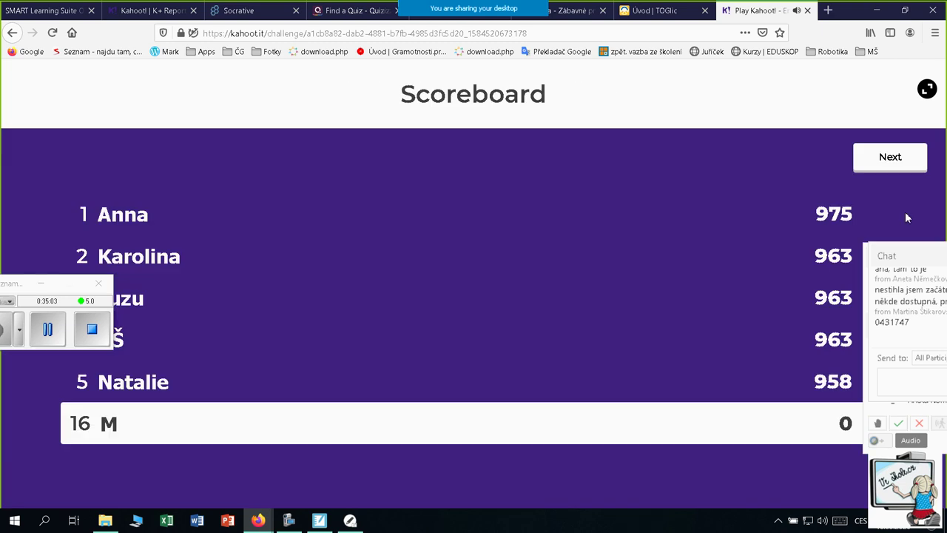
pyautogui.click(902, 162)
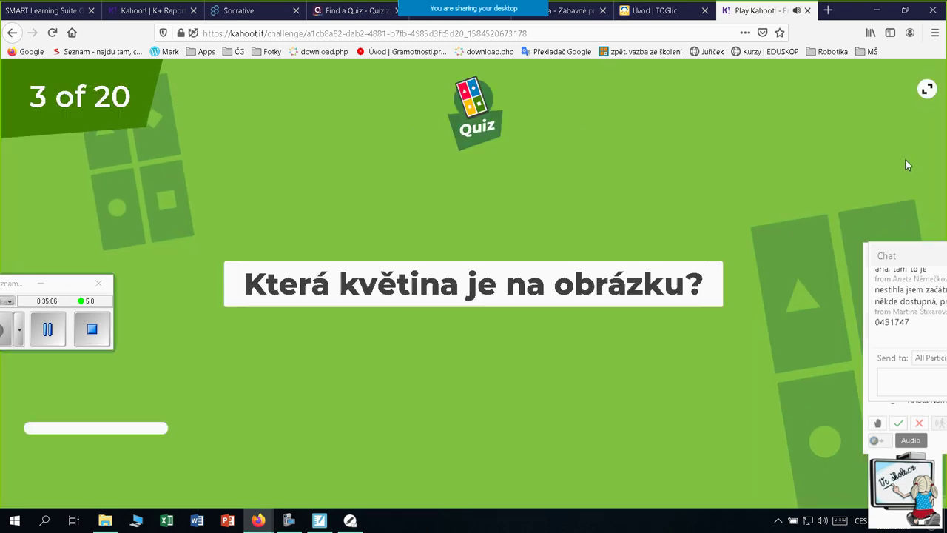